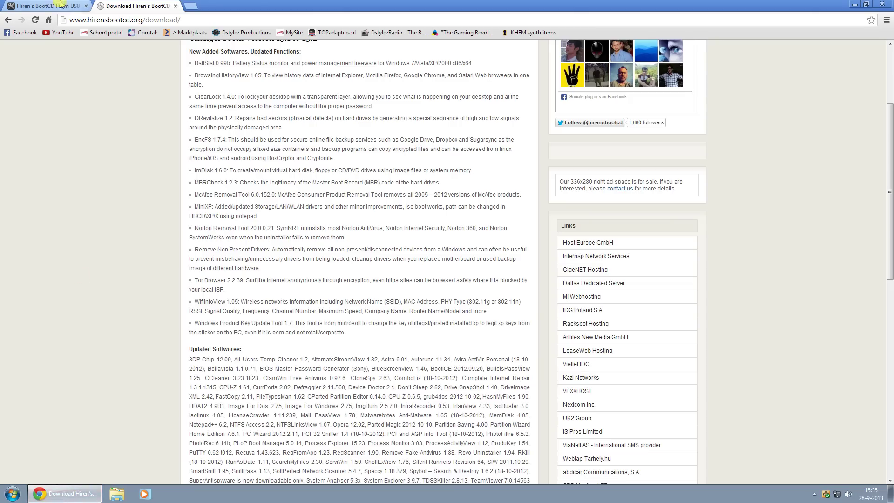
Go from the first tab back to the Google results for 'hirens boot usb'
left_click(48, 5)
left_click(9, 20)
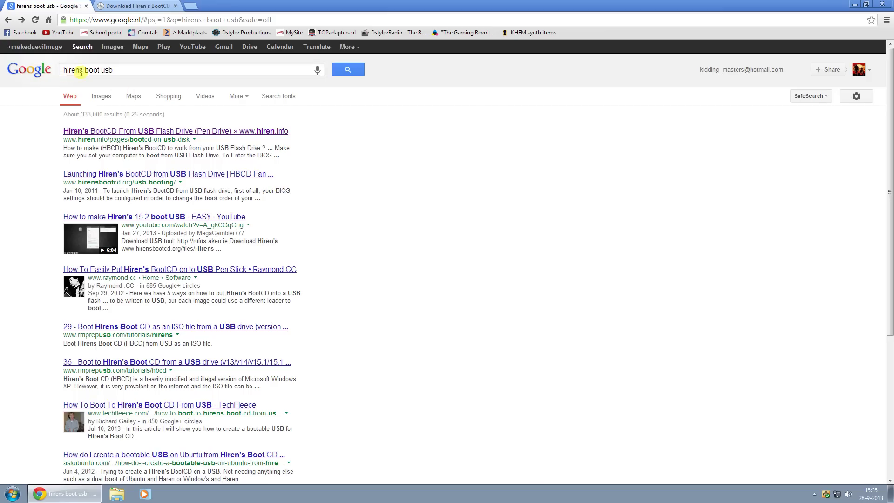
Open the hiren.info USB flash drive guide and download USBFormat.zip from it
left_click(114, 132)
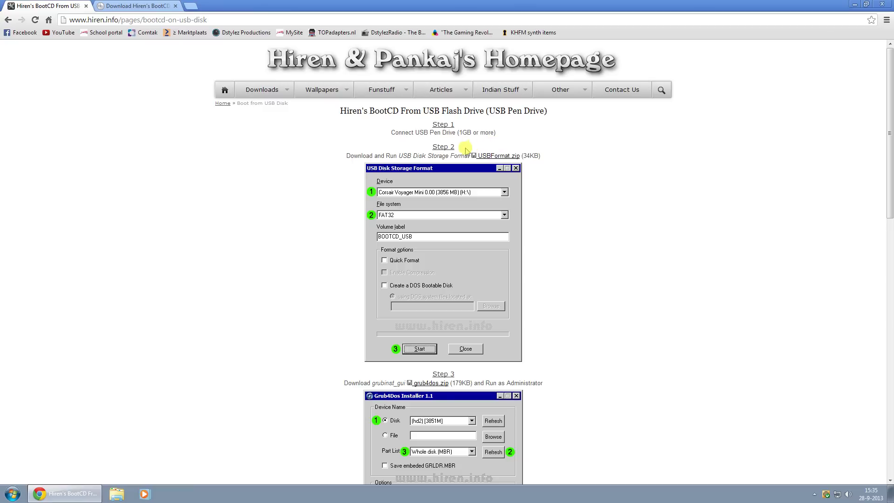
left_click(498, 155)
Extract USBFormat.zip in its download folder and run usb_format.exe from the USBFormat folder
left_click(67, 475)
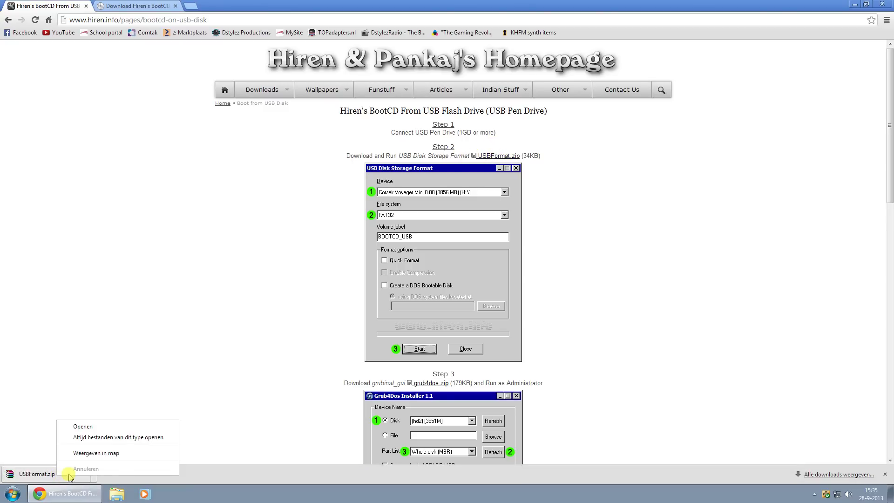
left_click(95, 453)
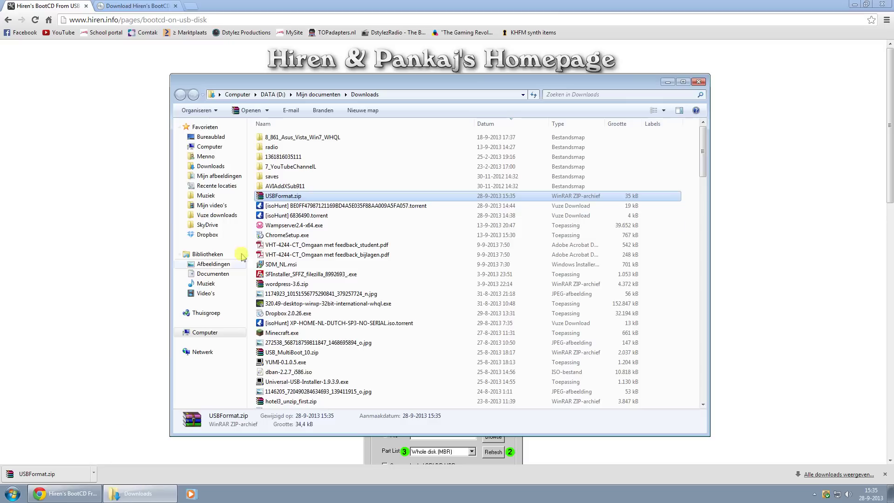
right_click(282, 197)
left_click(311, 221)
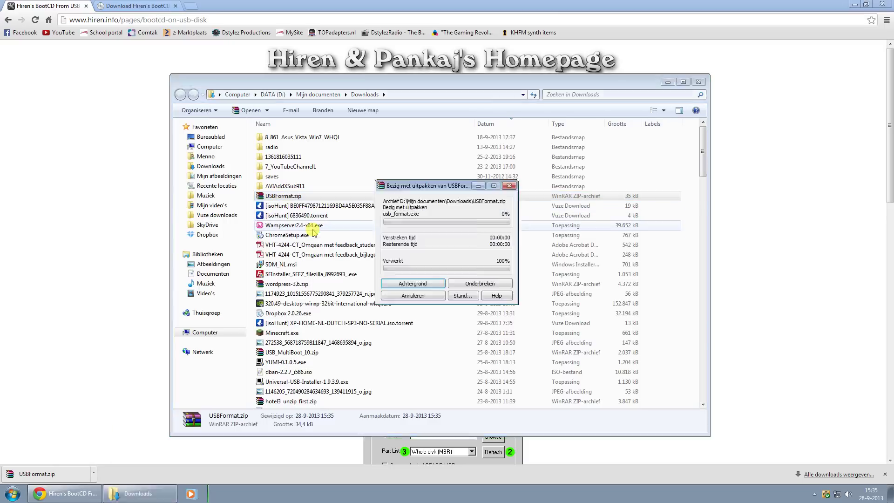
double_click(291, 139)
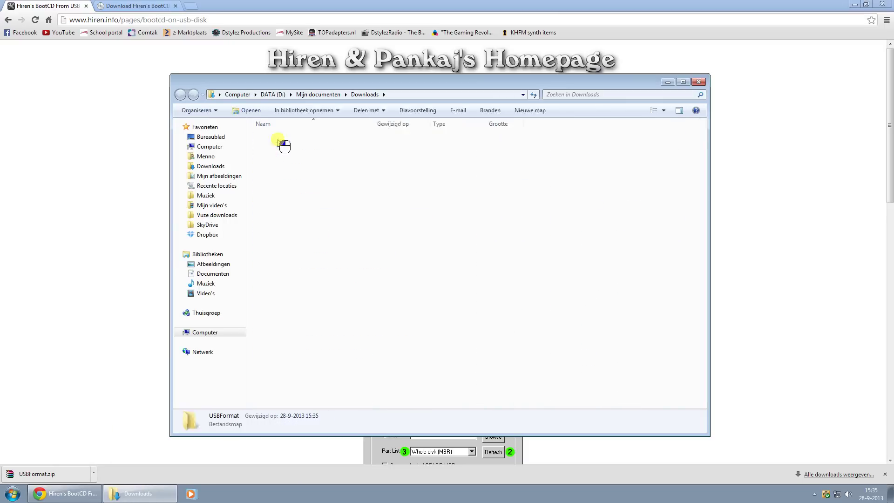
left_click(512, 280)
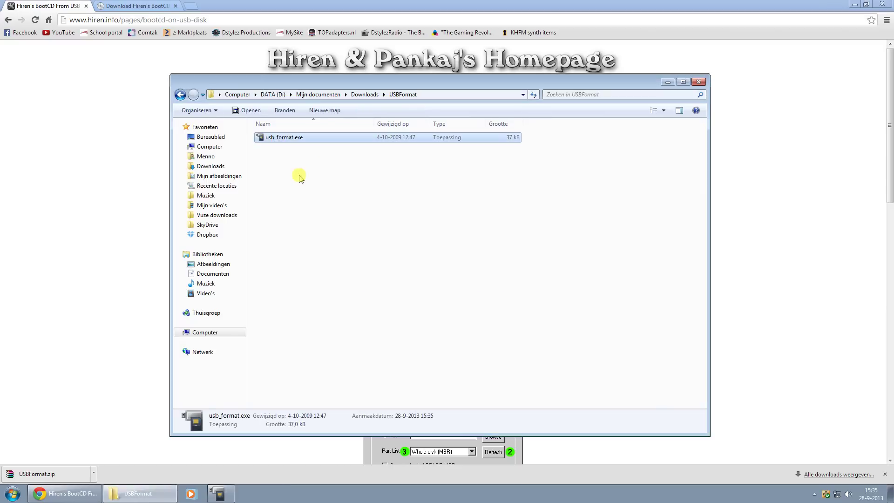
right_click(282, 138)
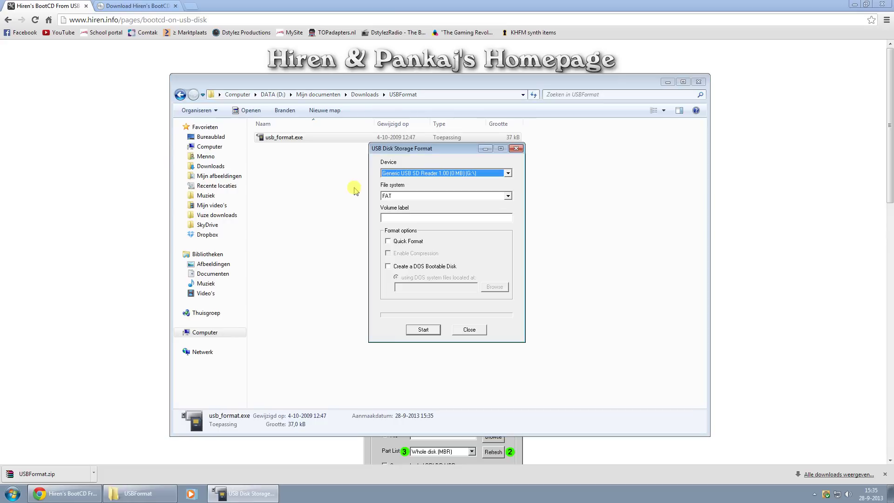
Select the 3876 MB USB DISK 2.0 PMAP drive with the FAT32 file system
left_click(505, 173)
left_click(447, 209)
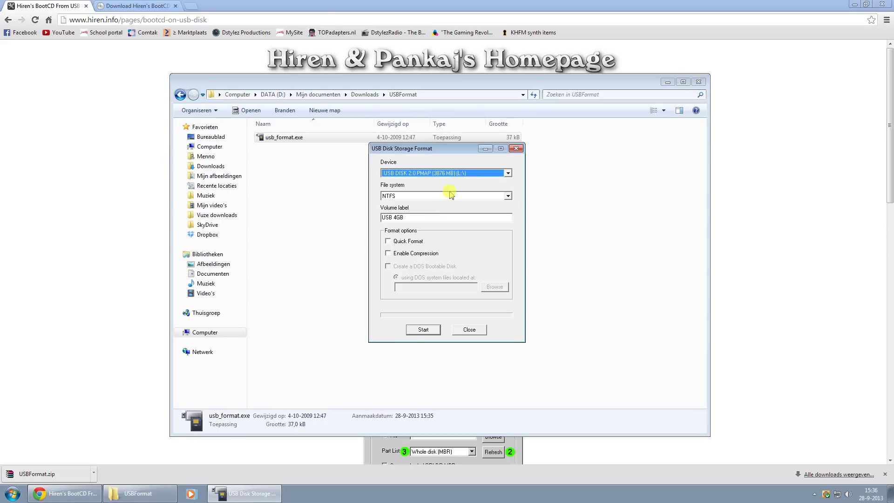
left_click(420, 197)
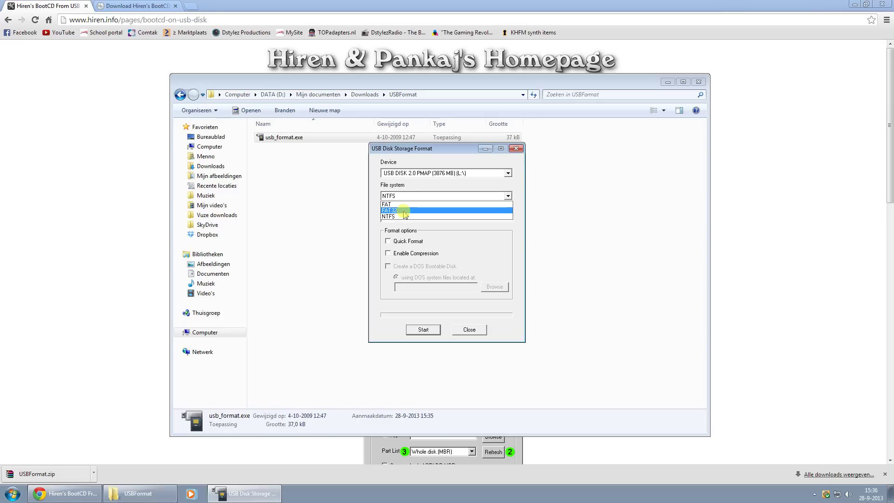
left_click(401, 211)
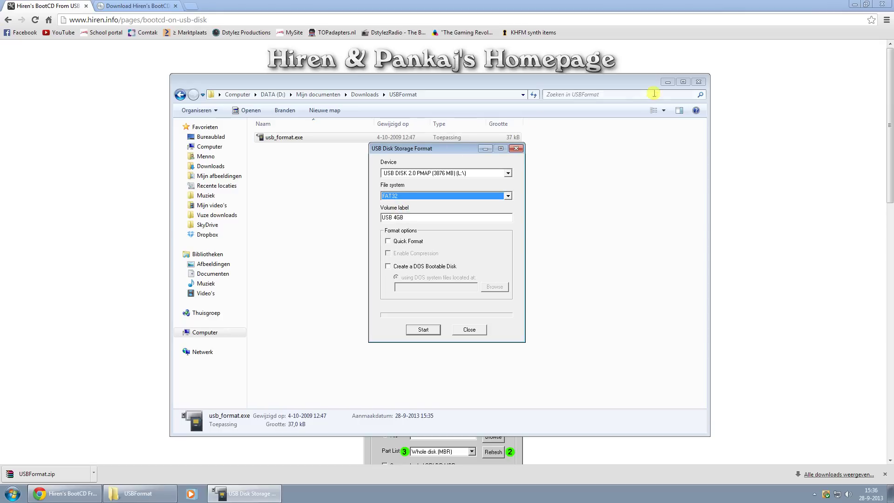
left_click(667, 81)
left_click_drag(442, 155, 621, 175)
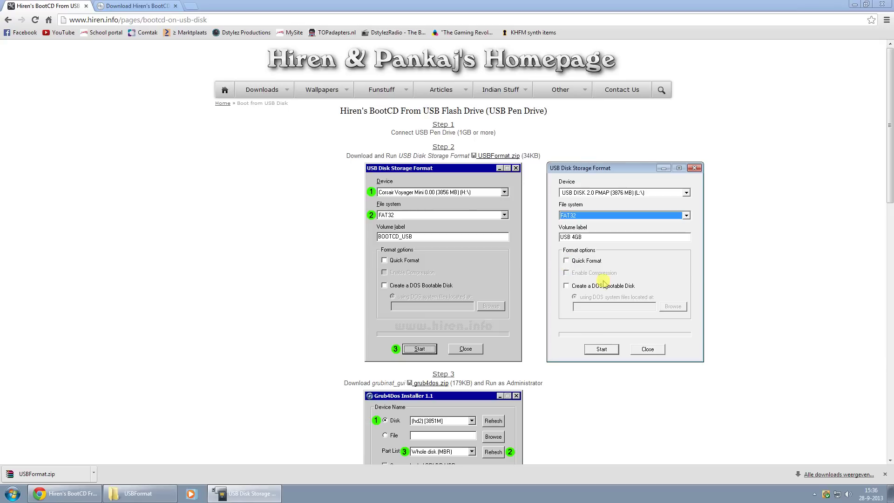
Quick-format the drive, confirm the data erase with Ja, and dismiss the results
left_click(566, 261)
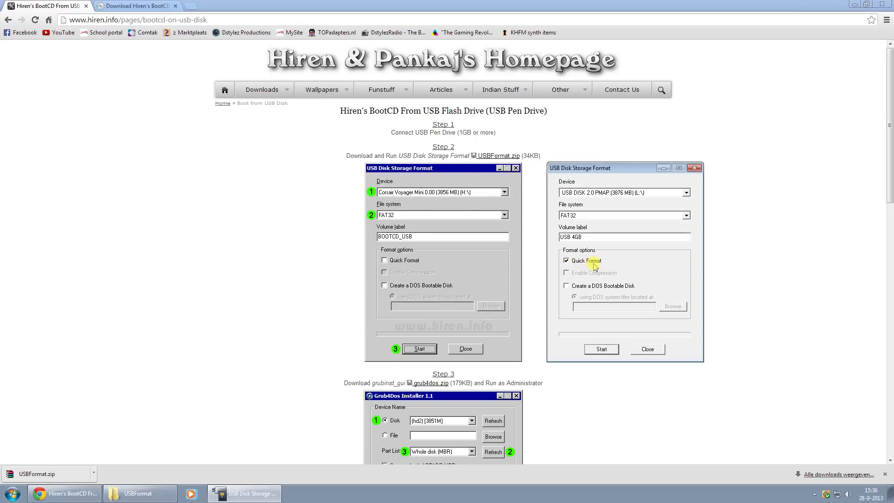
left_click(602, 349)
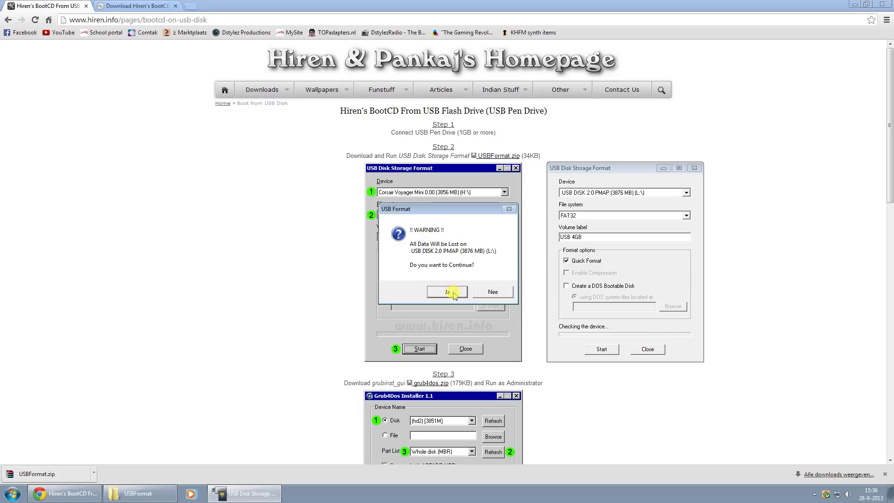
left_click(446, 292)
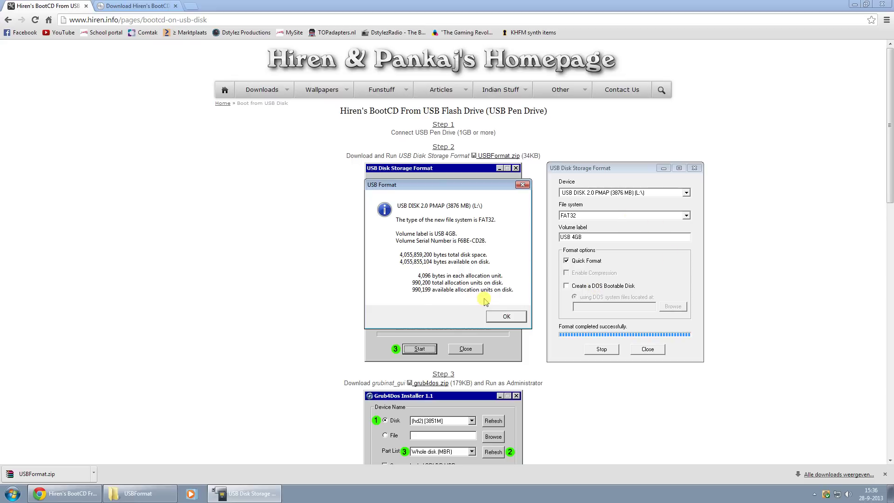
left_click(507, 317)
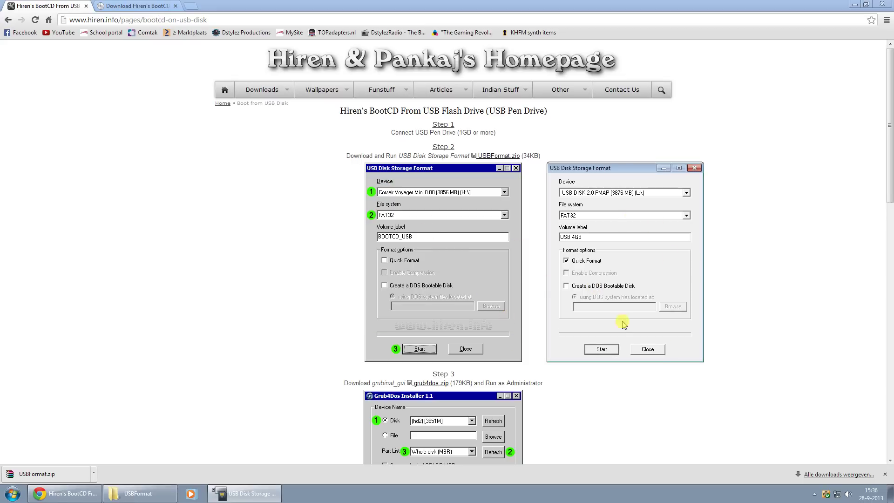
Close the formatter, download grub4dos.zip, and show it in its folder
left_click(647, 348)
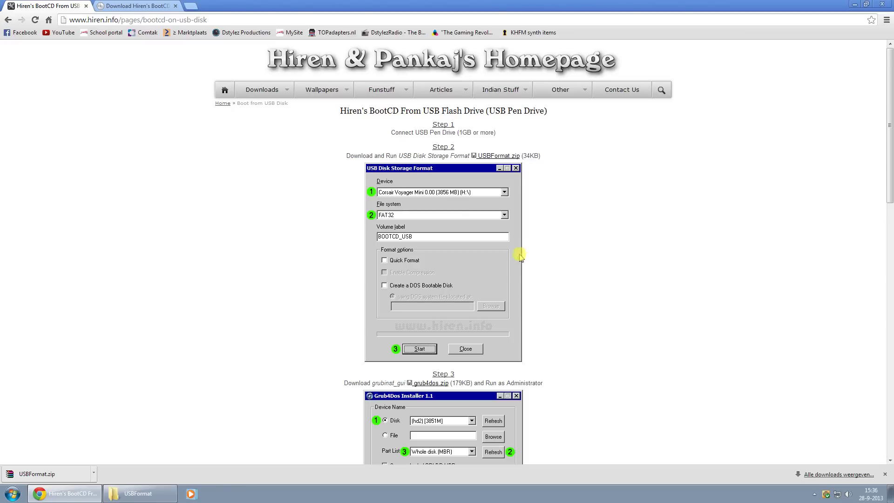
scroll(594, 221, "down", 3)
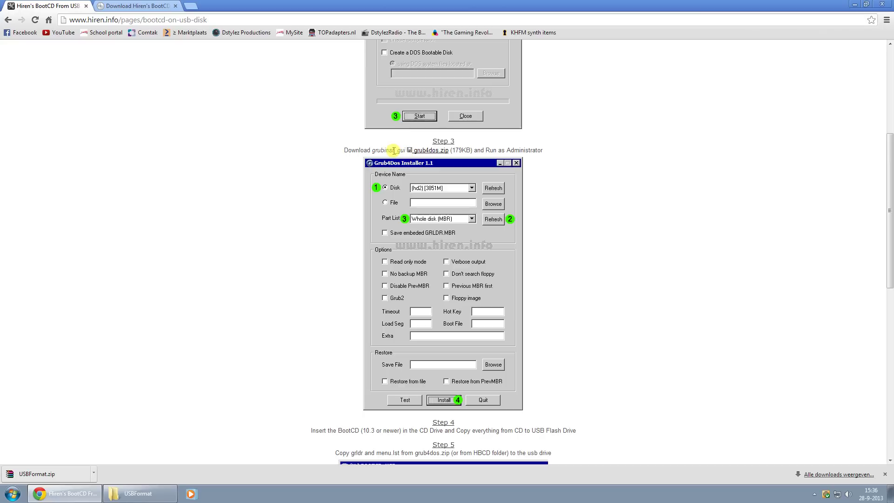
left_click(422, 152)
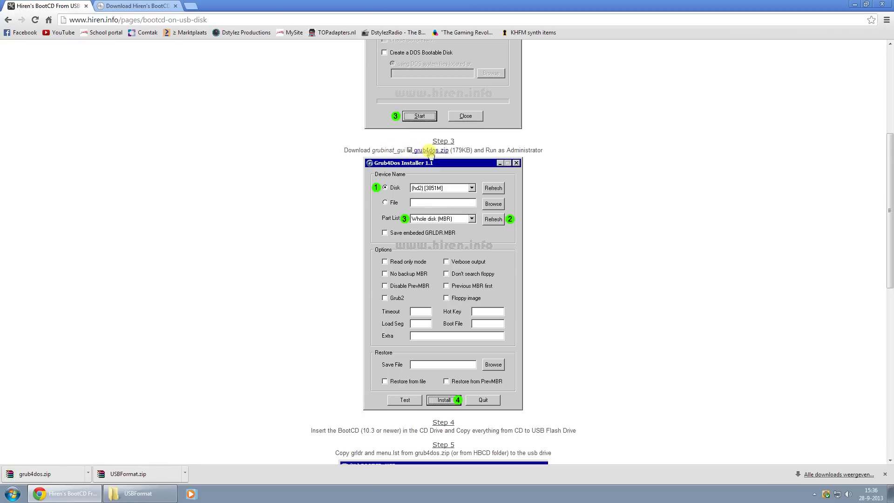
left_click(63, 477)
left_click(112, 453)
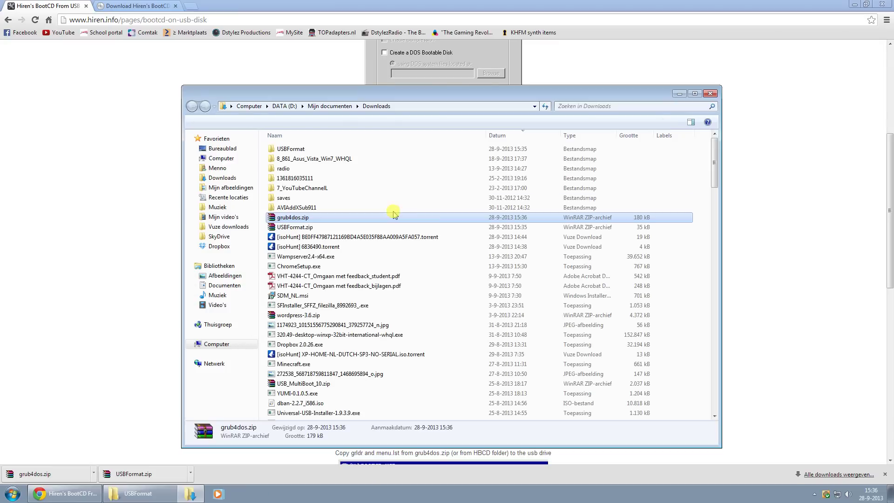
Extract grub4dos.zip and launch grubinst_gui.exe from grub4dos\grub4dos
right_click(310, 223)
left_click(335, 246)
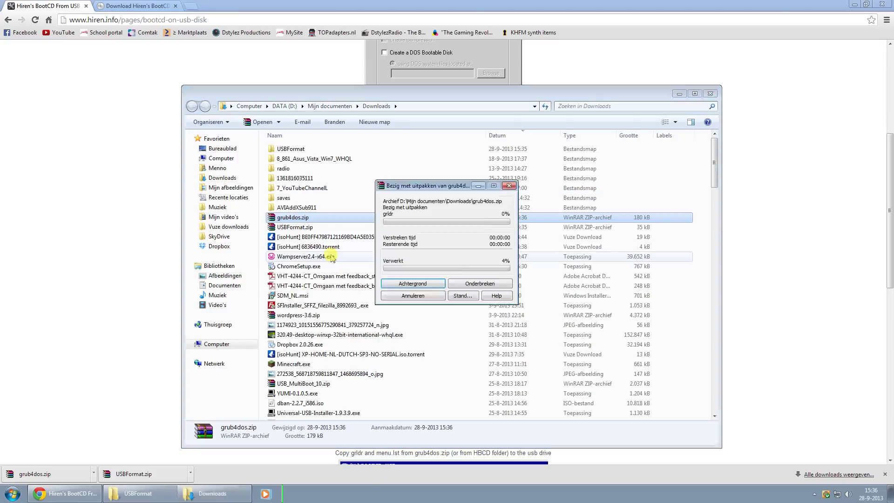
double_click(290, 149)
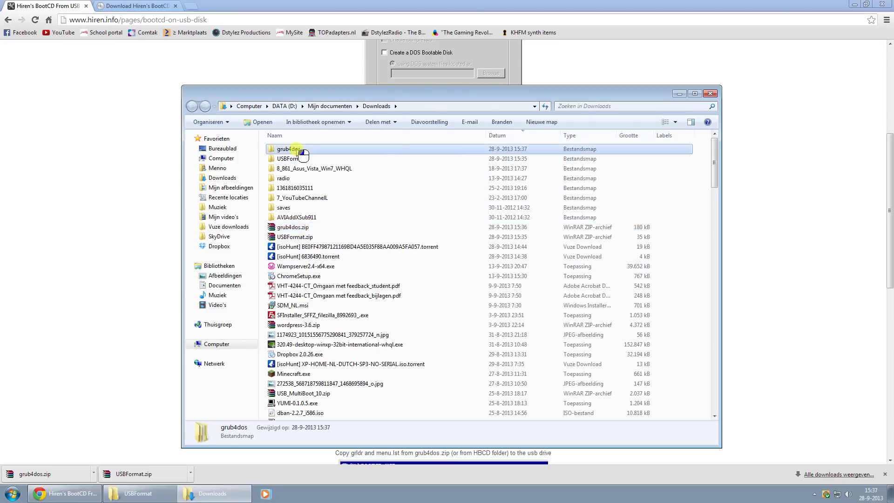
double_click(290, 149)
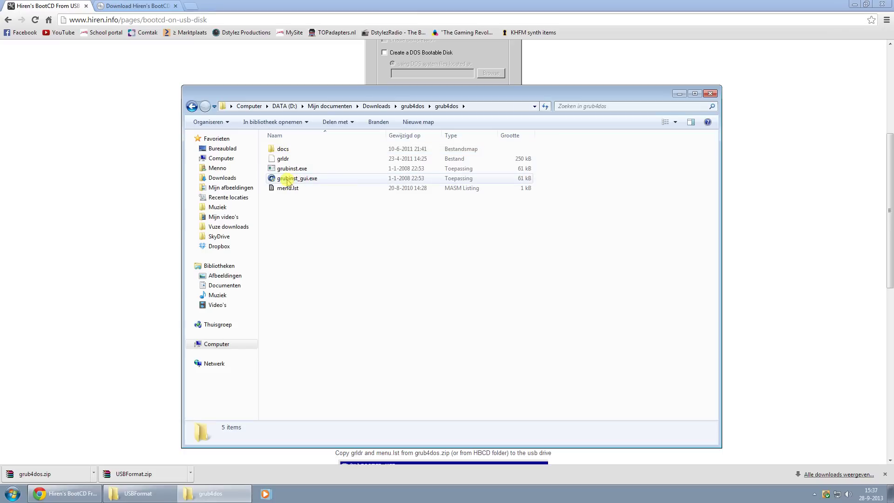
left_click(309, 182)
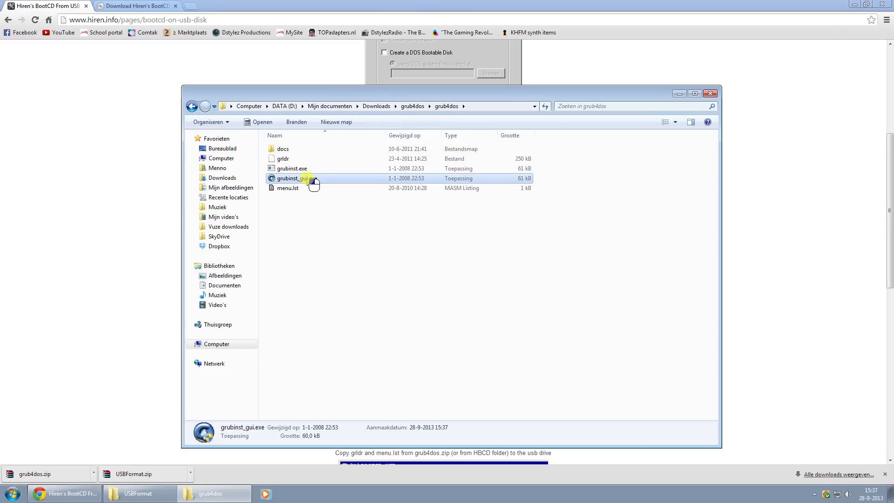
double_click(296, 178)
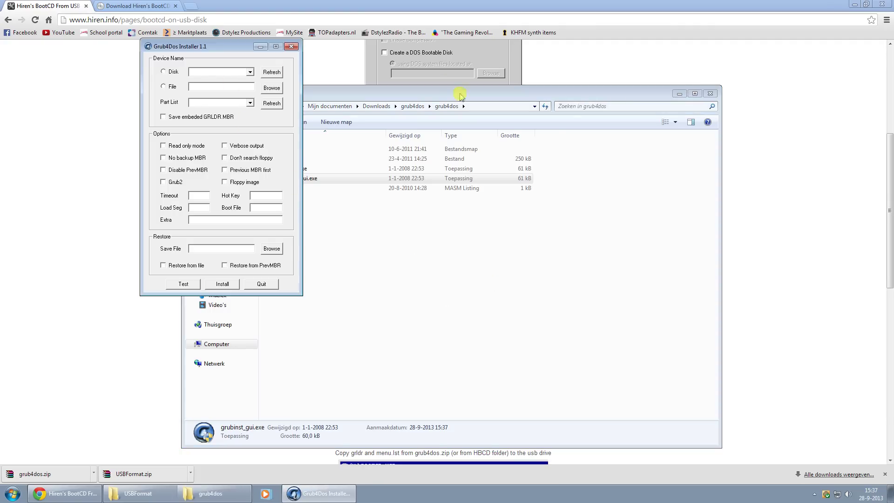
Target Disk (hd6) [3875M] as the whole disk (MBR) in the installer
left_click(681, 98)
left_click_drag(202, 47, 604, 170)
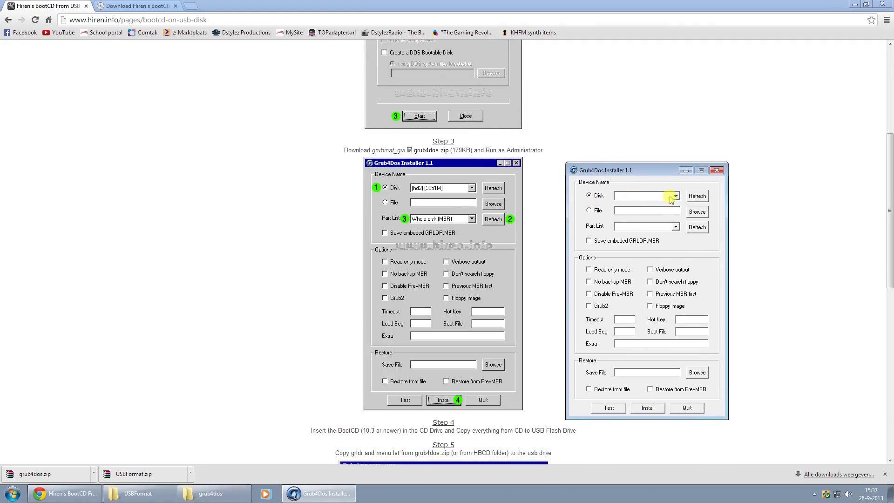
left_click(675, 196)
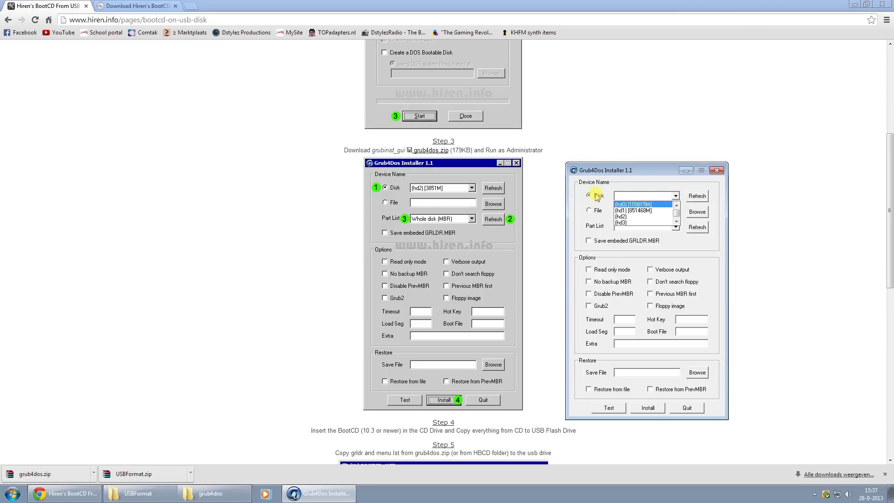
left_click_drag(675, 210, 676, 222)
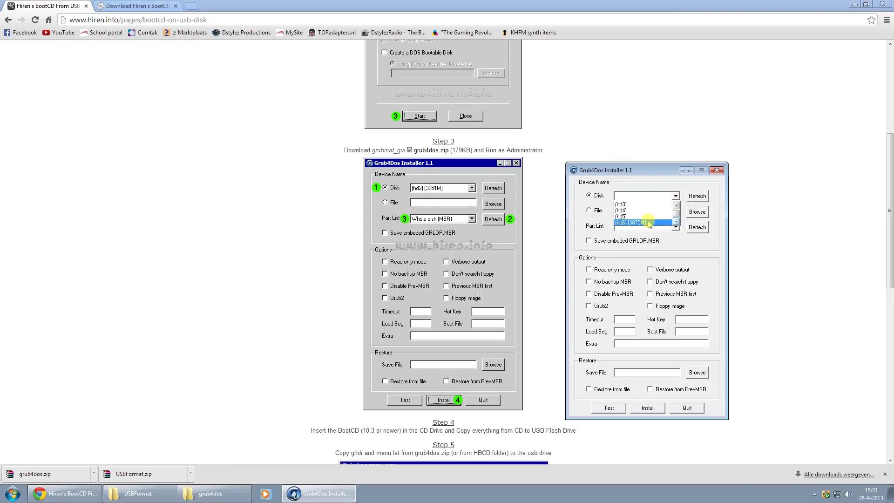
left_click(646, 223)
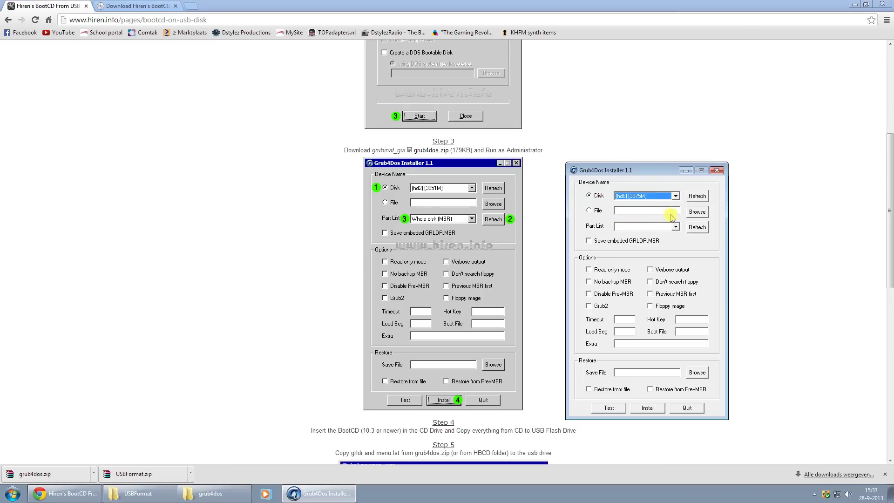
left_click(699, 228)
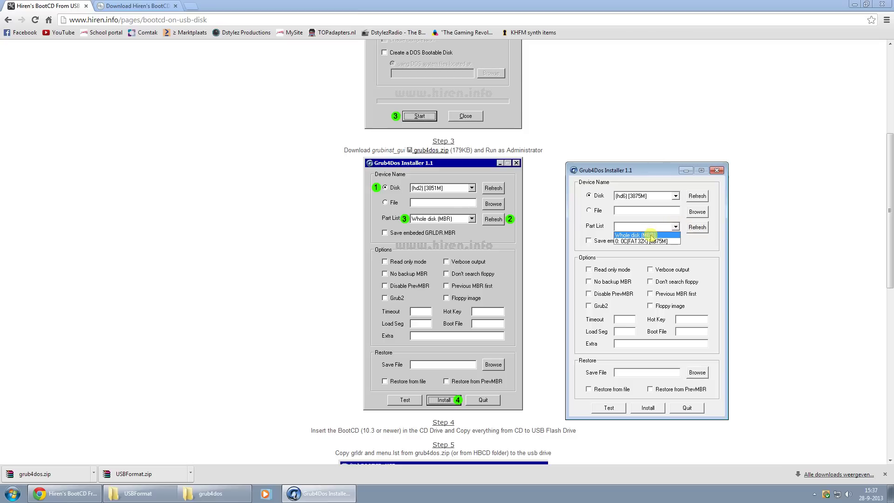
left_click(635, 238)
Install GRUB4DOS, dismiss the success message, and quit the installer
left_click(647, 408)
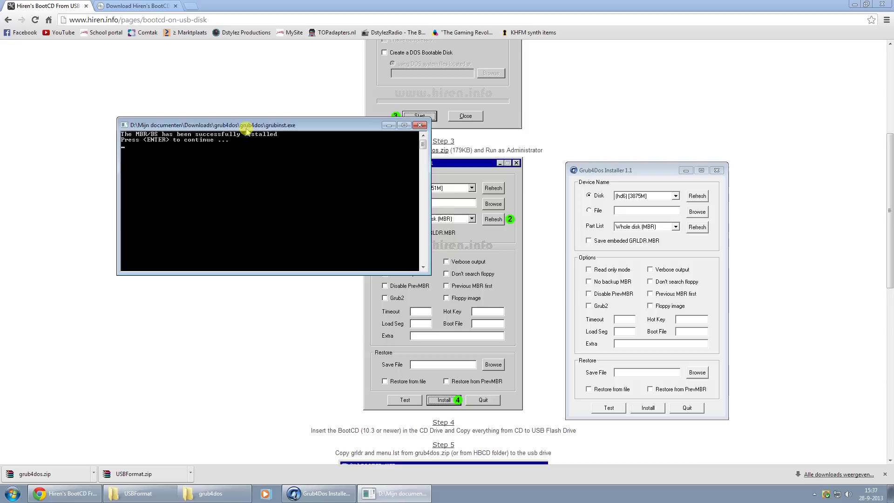
left_click_drag(249, 125, 388, 191)
key("Return")
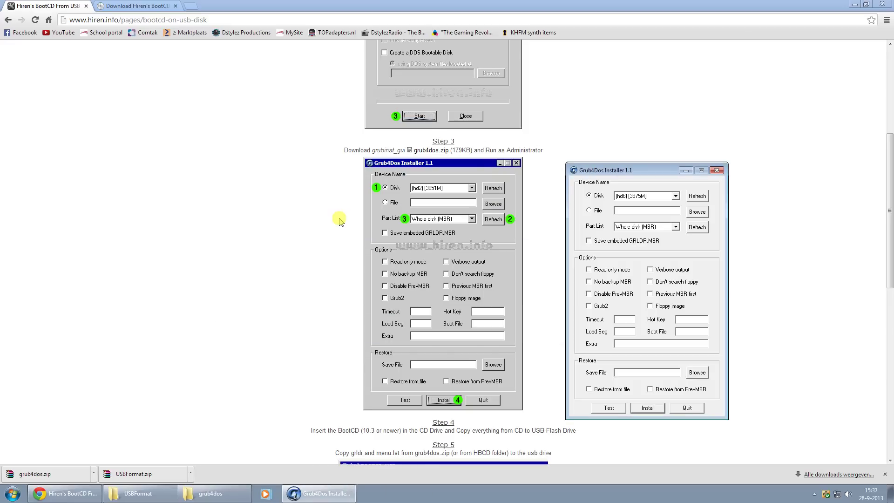
left_click(687, 408)
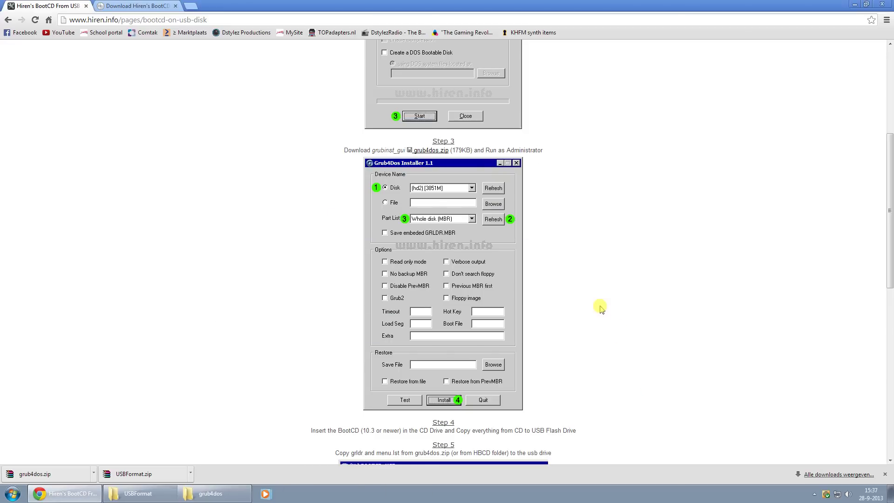
scroll(600, 307, "down", 6)
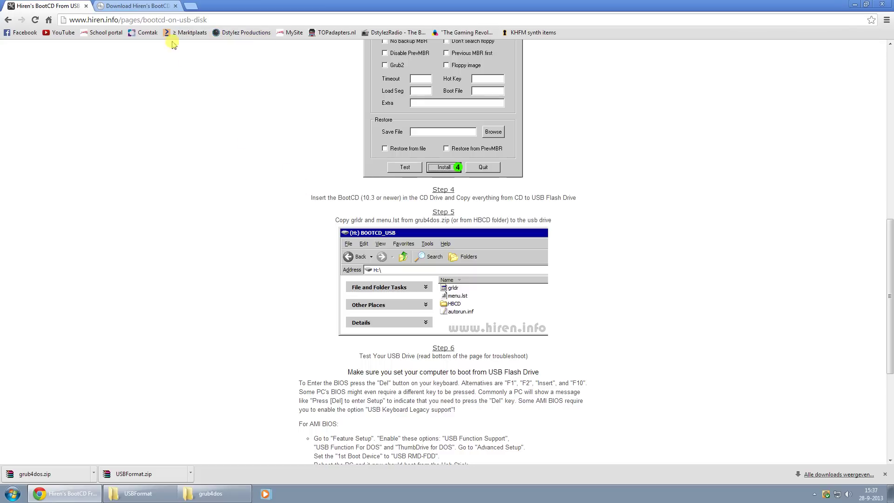
Start downloading Hirens.BootCD.15.2.zip from the Download Hiren's BootCD tab
left_click(137, 7)
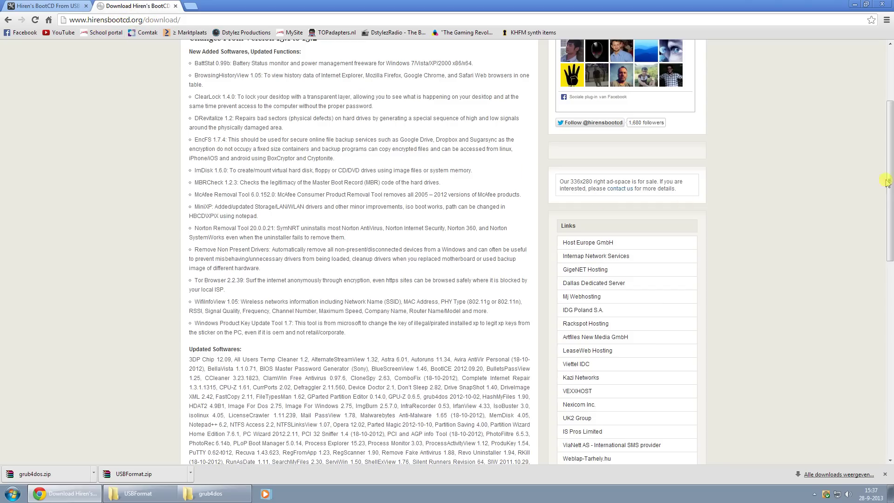
scroll(361, 81, "up", 3)
scroll(419, 105, "up", 3)
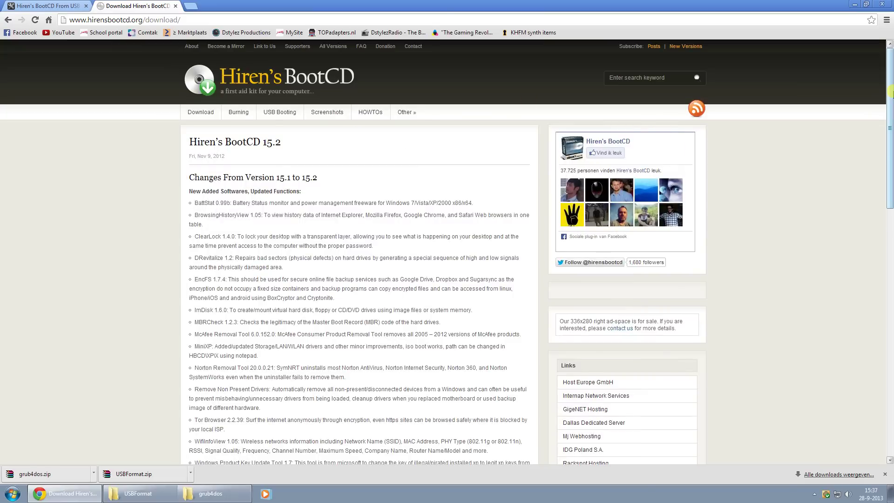
left_click_drag(888, 70, 872, 295)
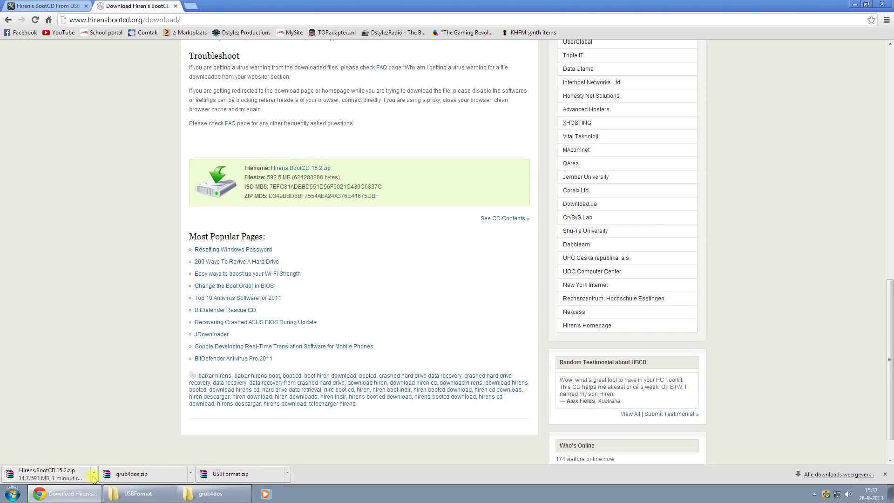
left_click(93, 477)
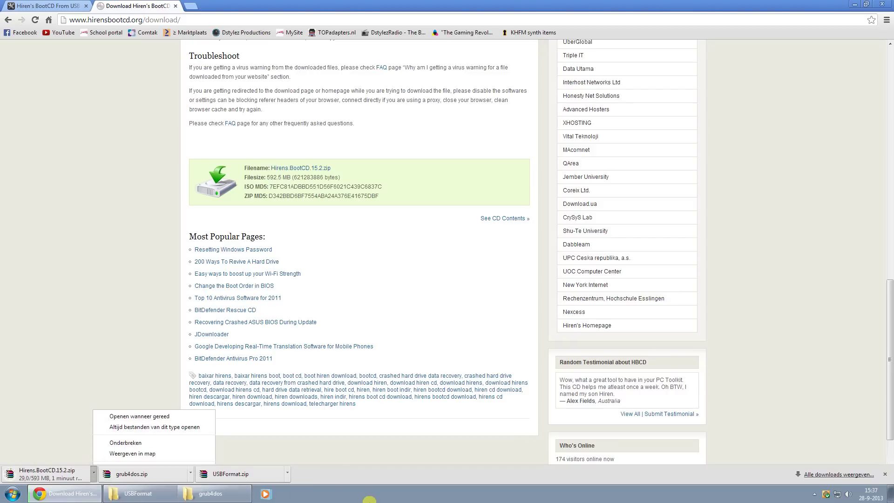
left_click(369, 498)
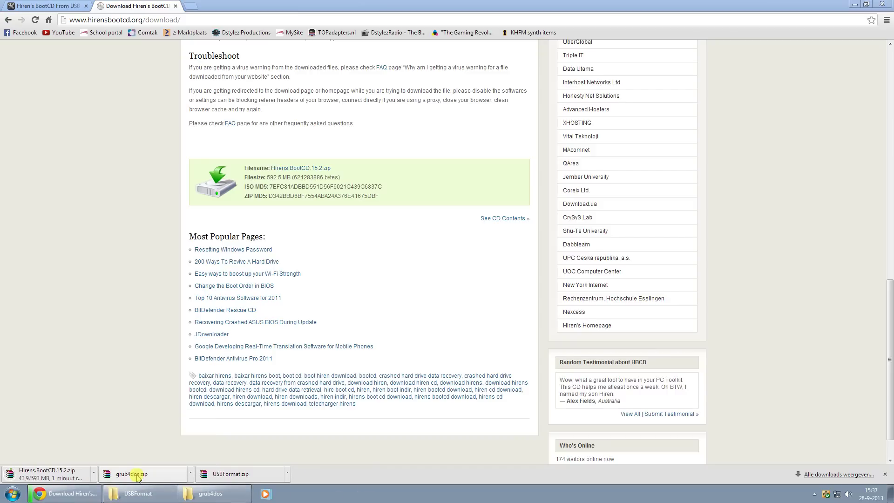
key("super+e")
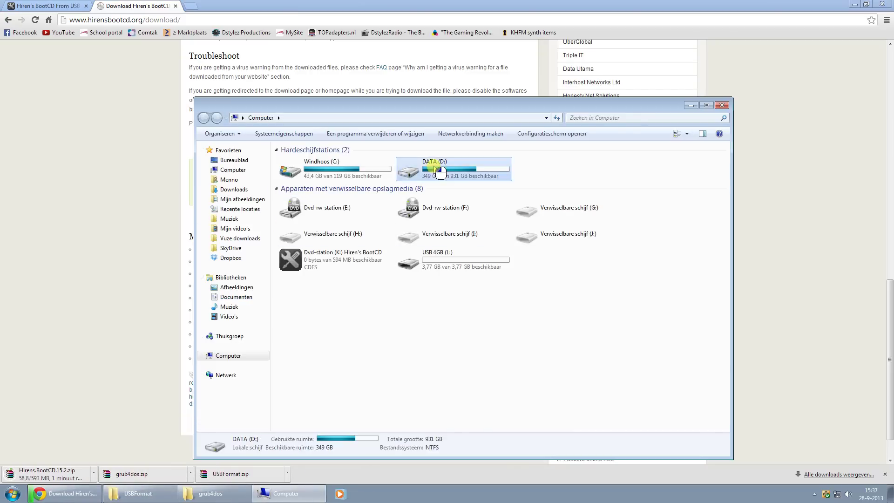
Open Hirens.BootCD.15.2.zip from DATA (D:) > Programma's in WinRAR
double_click(453, 170)
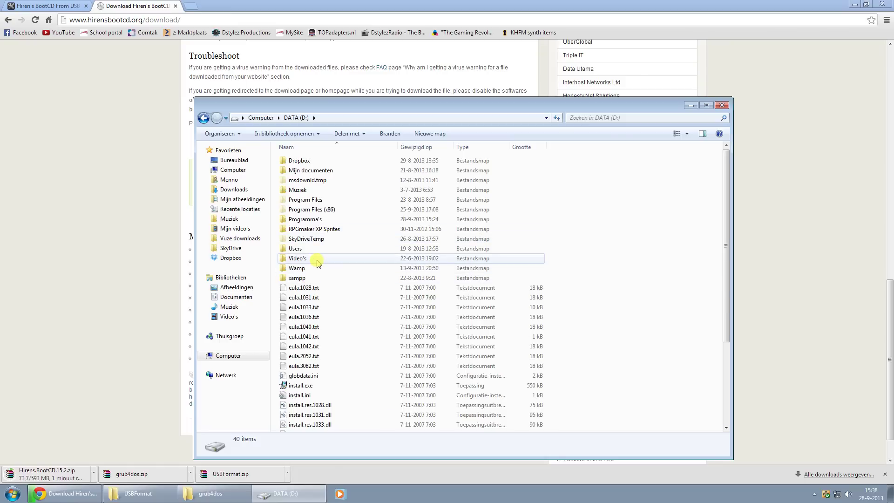
double_click(305, 219)
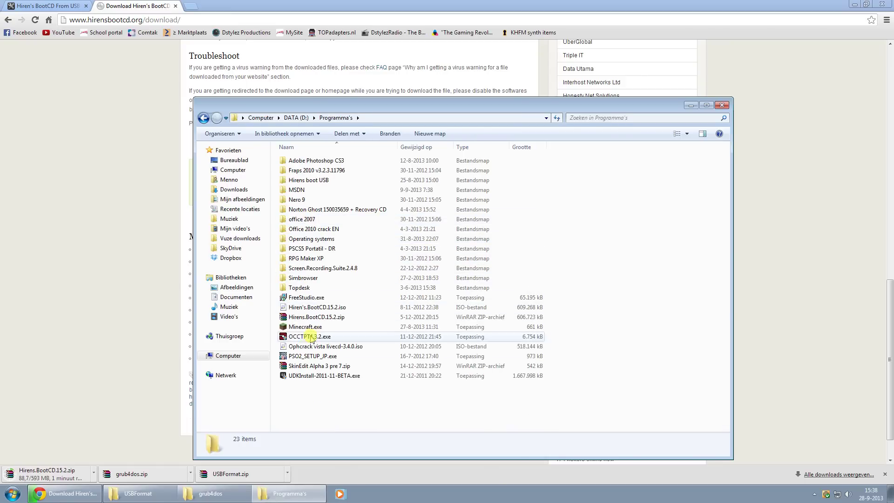
left_click(314, 317)
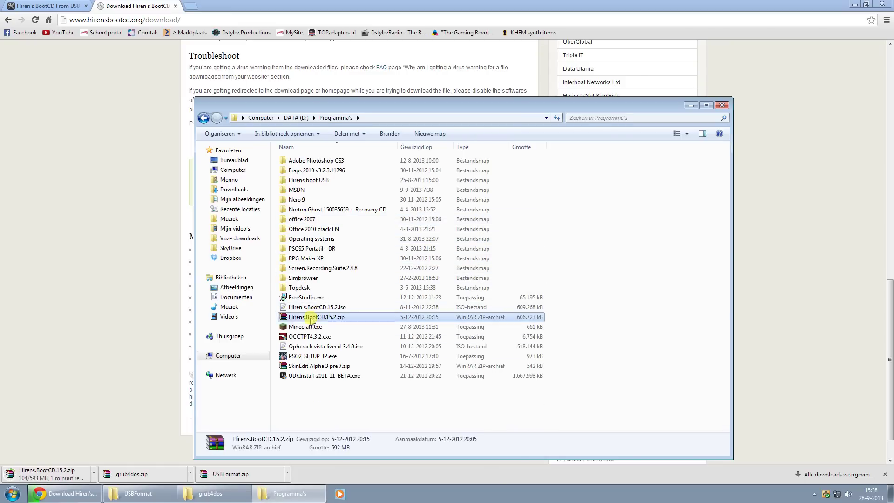
double_click(318, 317)
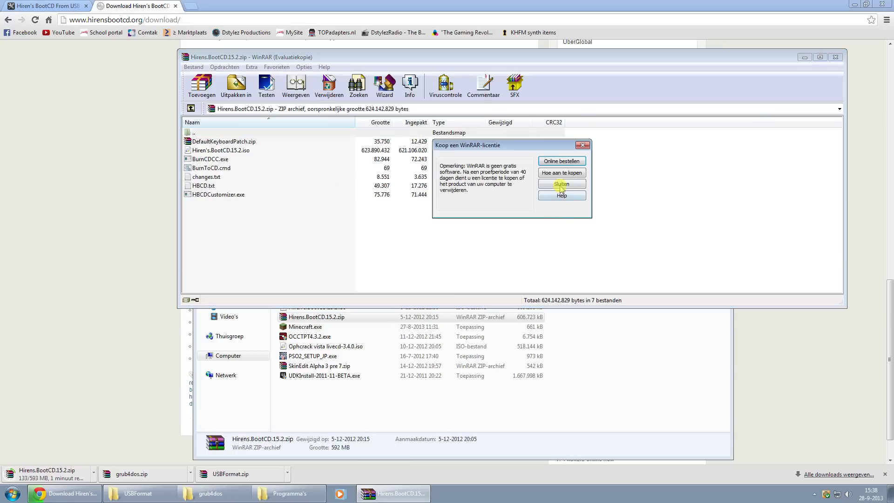
Check the ISO inside the archive, close WinRAR, and select Hiren's.BootCD.15.2.iso
left_click(561, 191)
left_click(224, 150)
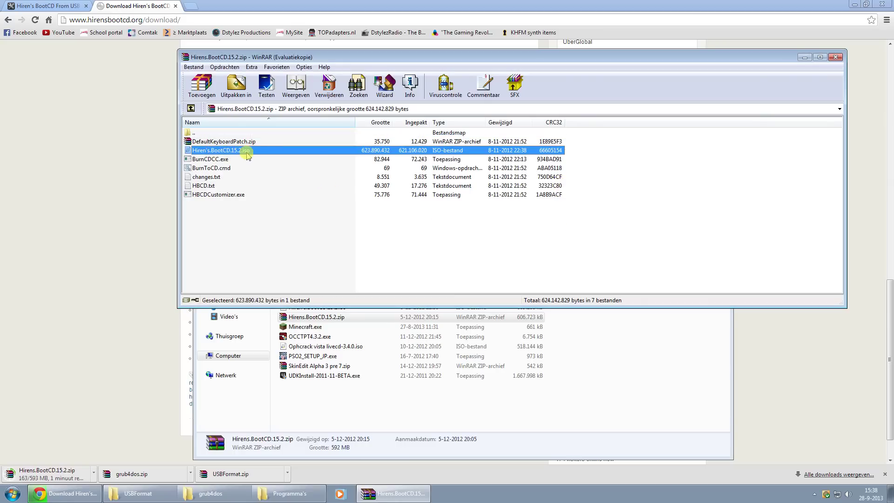
left_click(836, 57)
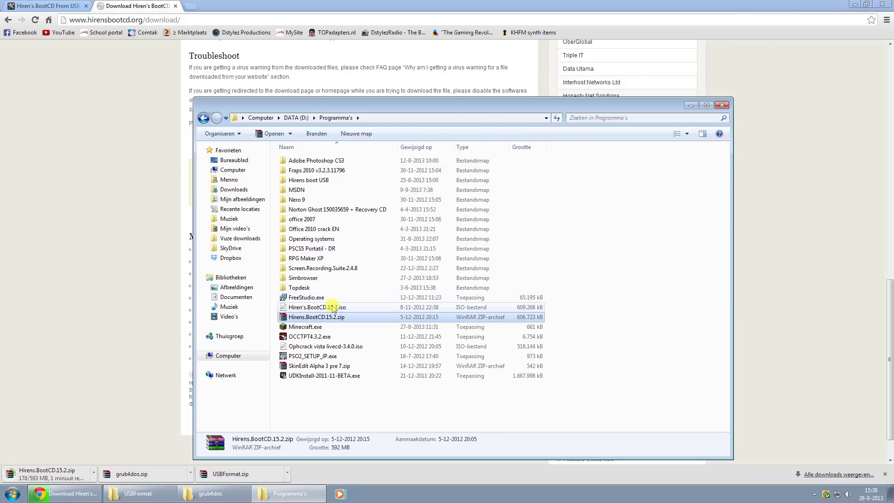
left_click(334, 307)
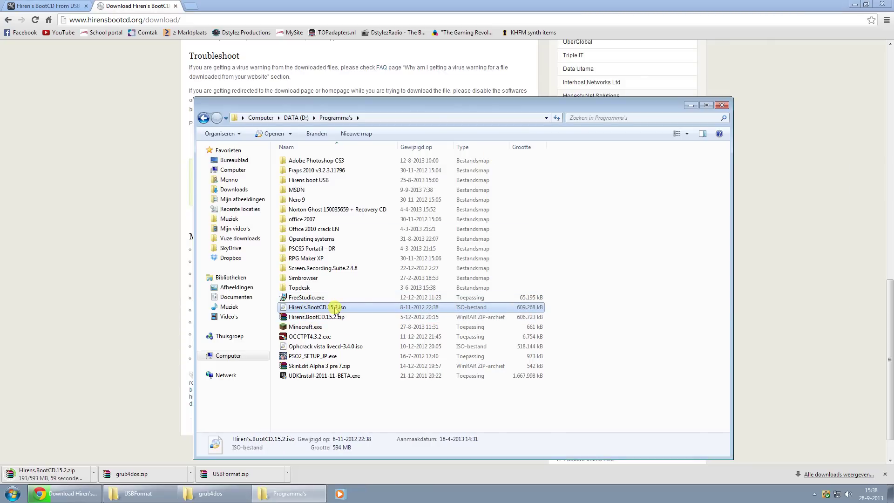
key("super")
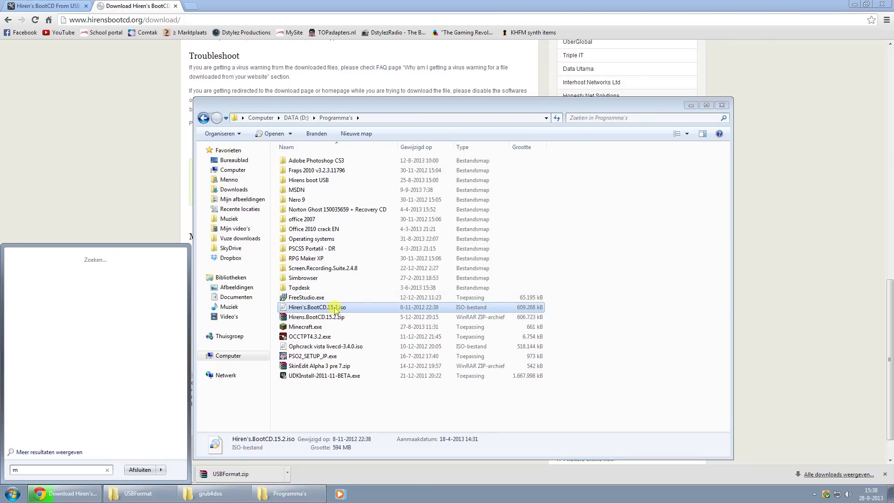
type("magic")
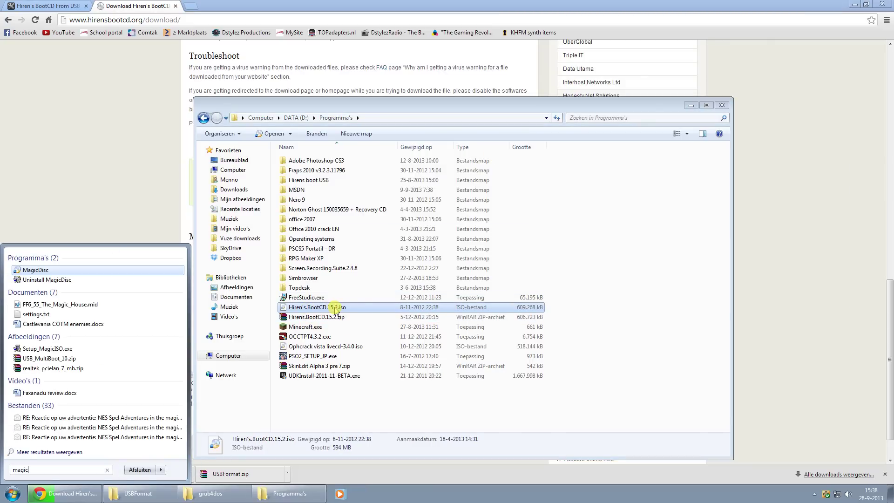
Mount Hiren's.BootCD.15.2.iso on MagicDisc's virtual drive and close the Programma's window
left_click(38, 270)
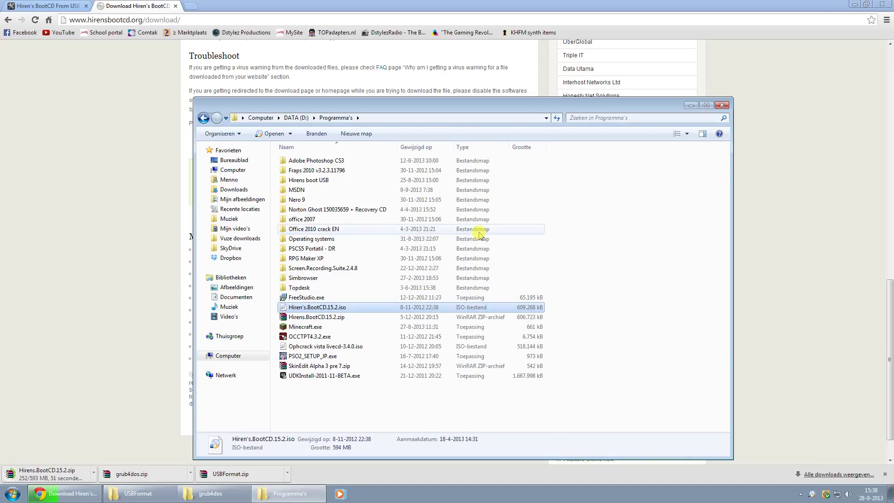
right_click(813, 495)
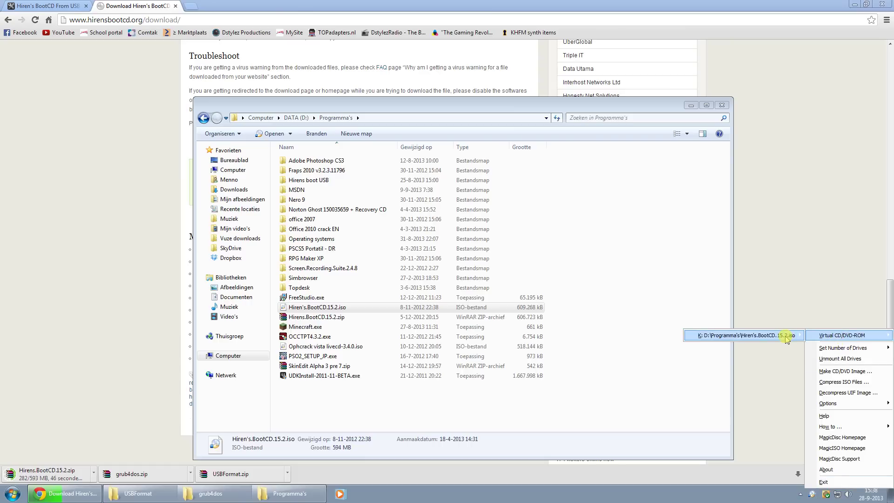
mouse_move(837, 335)
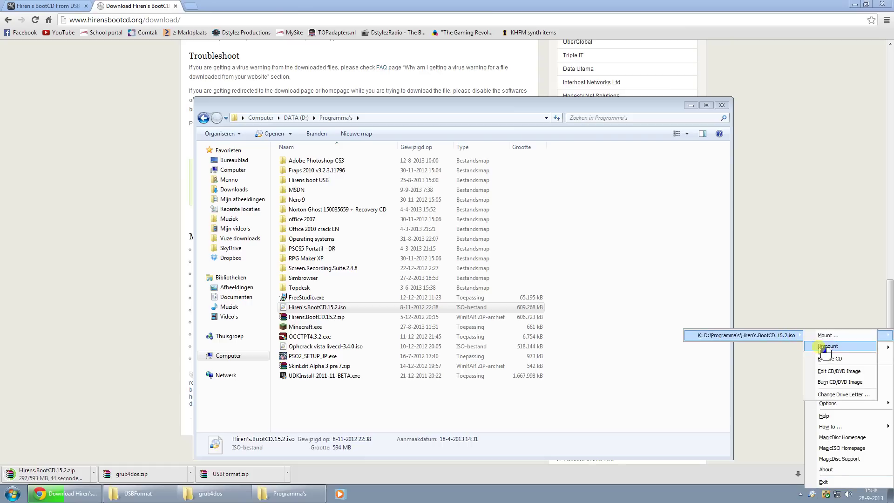
left_click(817, 336)
right_click(814, 494)
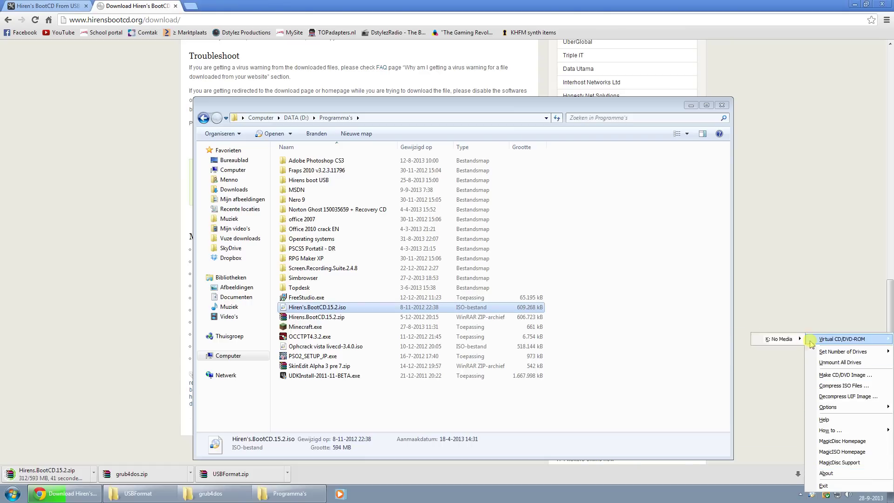
mouse_move(842, 339)
left_click(857, 339)
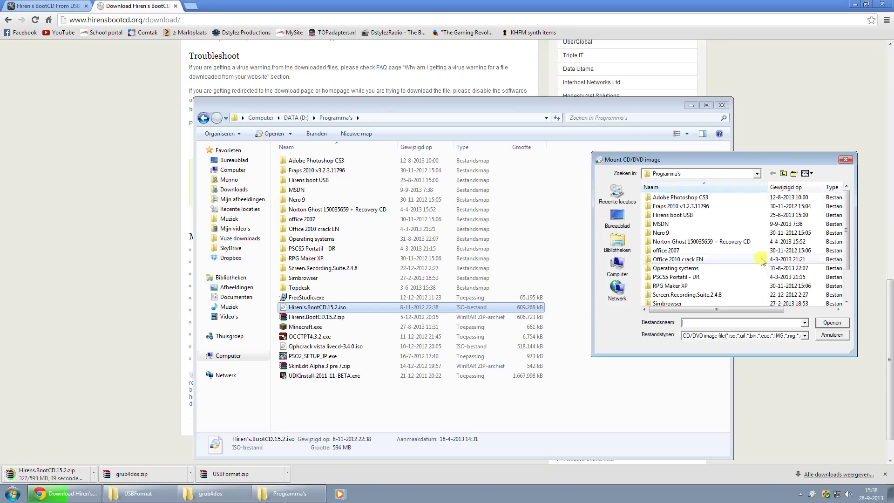
scroll(719, 266, "down", 2)
double_click(681, 285)
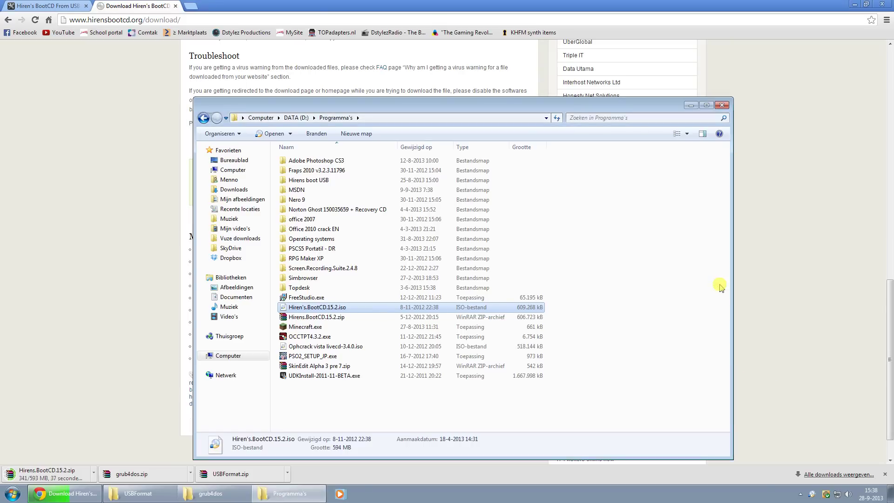
left_click_drag(569, 109, 604, 86)
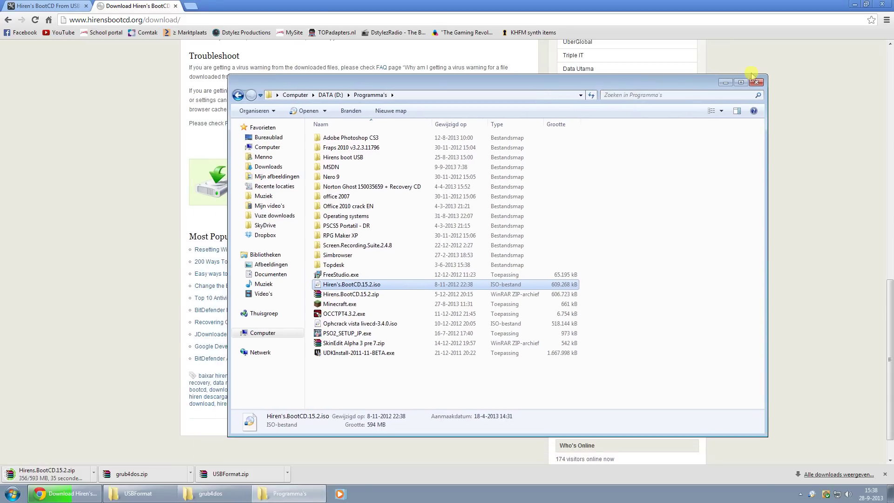
left_click(753, 81)
Back on the USB guide tab, select grldr and menu.lst in the grub4dos folder
left_click(42, 5)
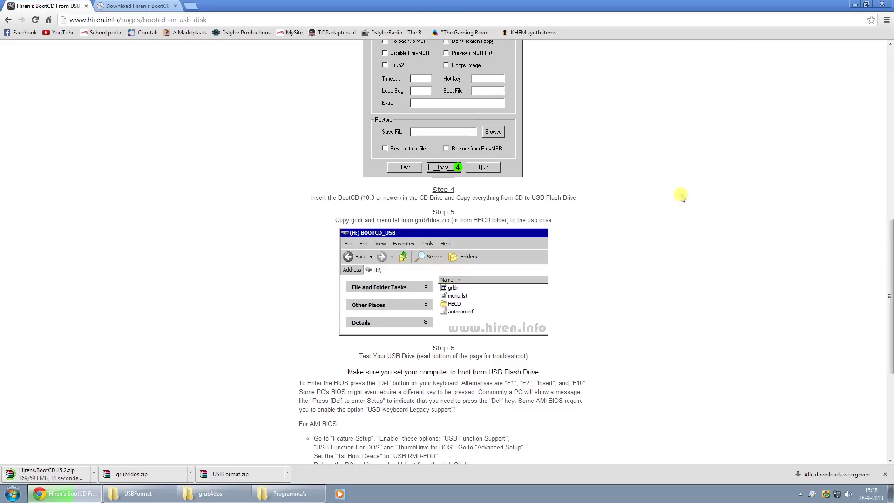
scroll(377, 215, "down", 1)
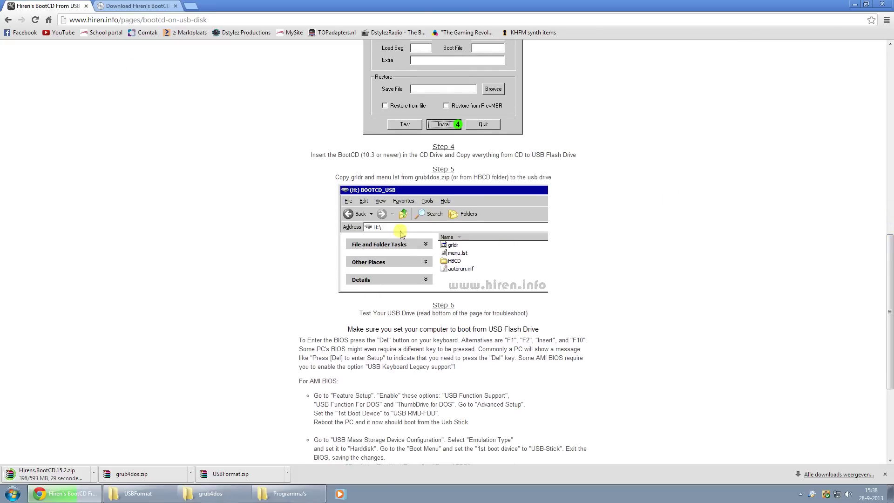
left_click(211, 493)
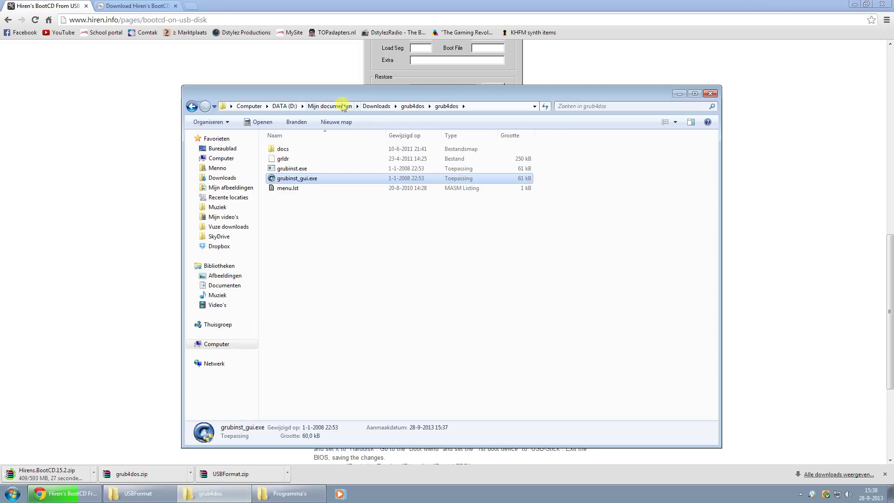
left_click_drag(343, 94, 724, 104)
left_click(694, 237)
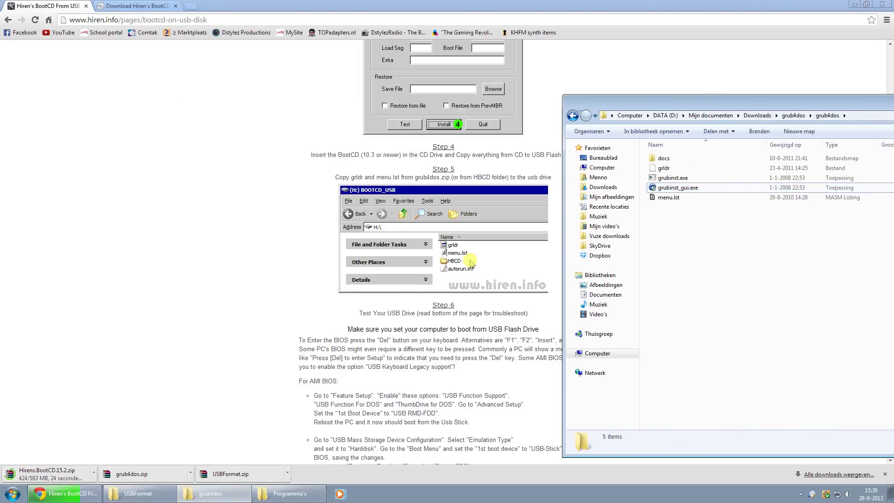
left_click(674, 199)
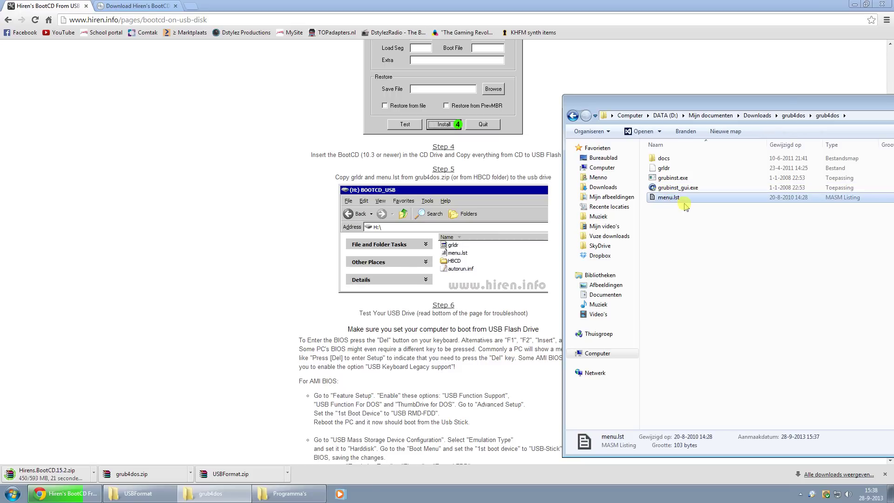
left_click(667, 170, "ctrl")
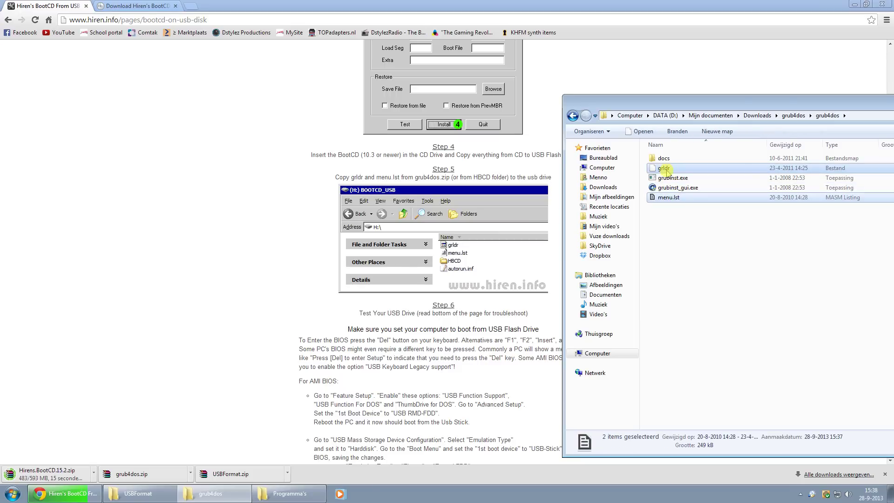
Copy the two files to USB 4GB (L:) and minimise the grub4dos window
right_click(667, 170)
mouse_move(701, 240)
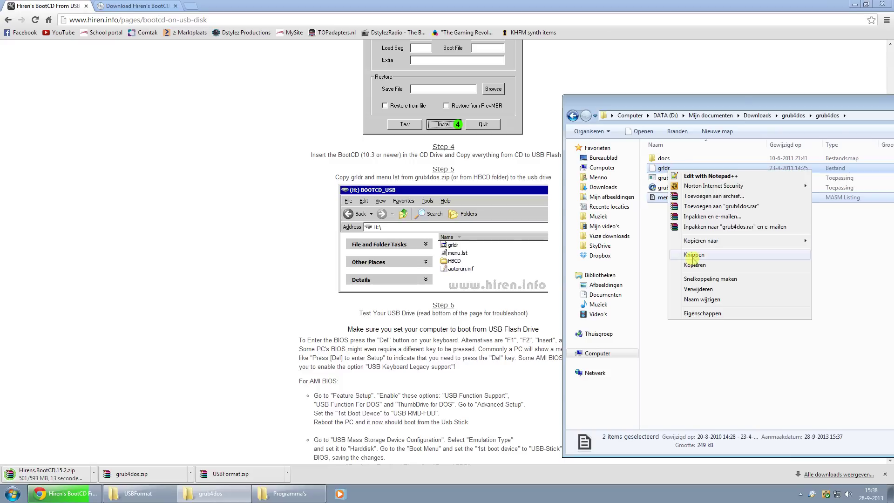
left_click(595, 338)
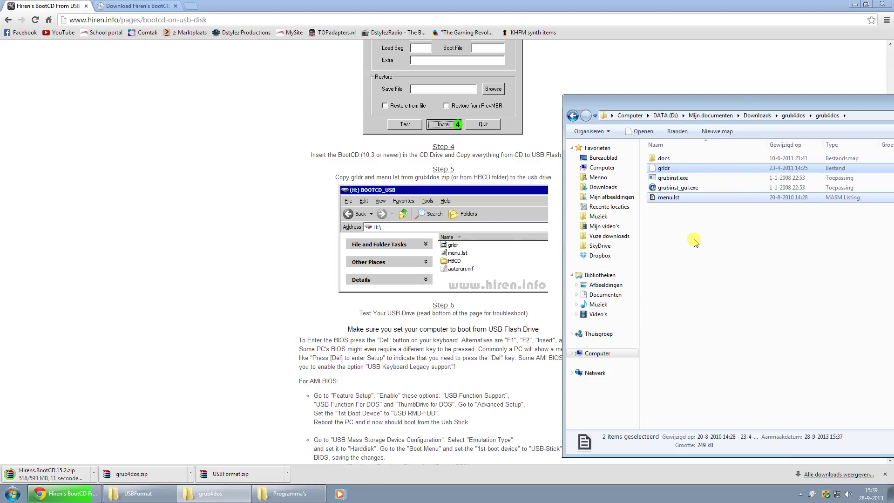
left_click_drag(708, 103, 545, 103)
left_click_drag(880, 111, 849, 110)
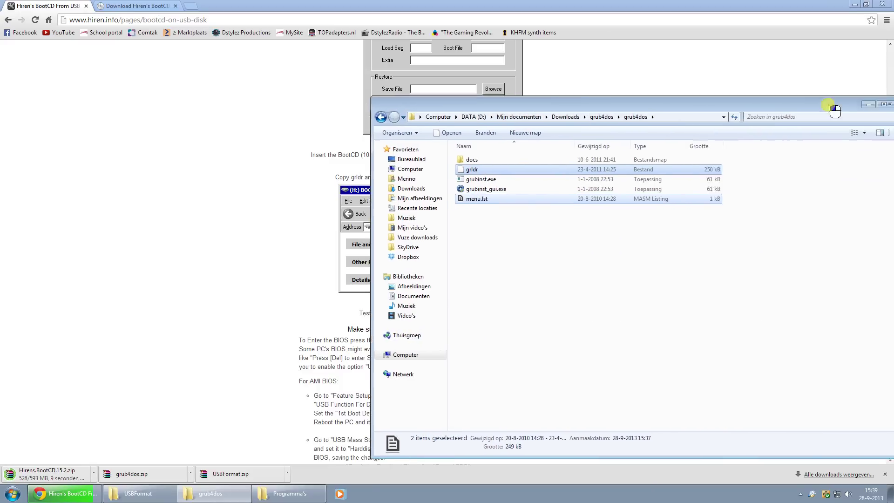
left_click(841, 106)
Open the Hiren's BootCD virtual drive (K:) from Computer
key("super+e")
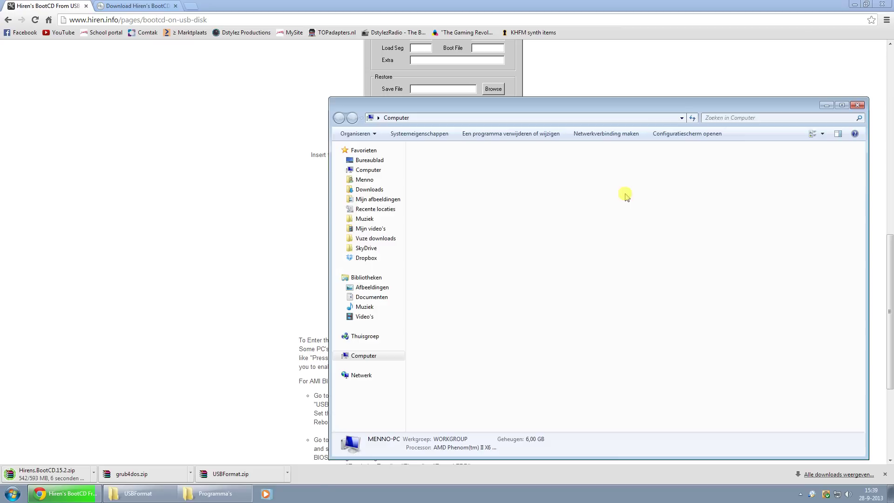
left_click_drag(604, 108, 778, 100)
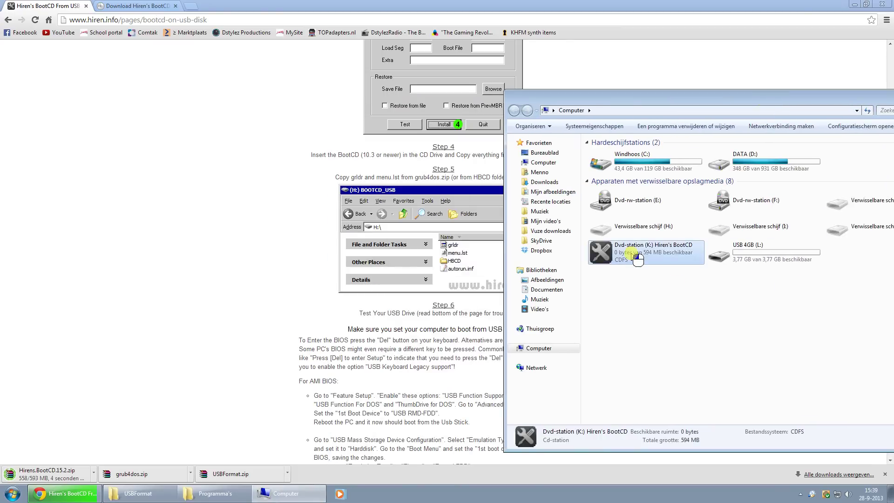
double_click(646, 252)
left_click_drag(630, 102, 660, 110)
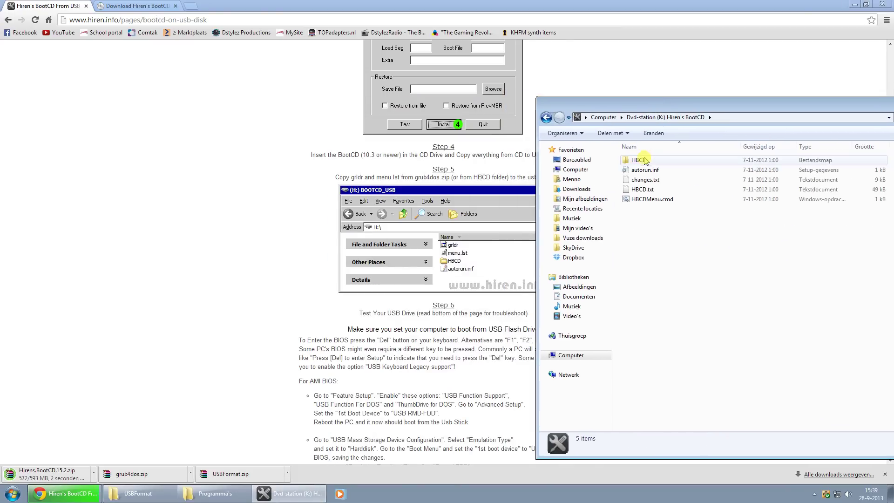
Copy the HBCD folder and autorun.inf to USB 4GB (L:), then close the drive window
left_click(638, 160)
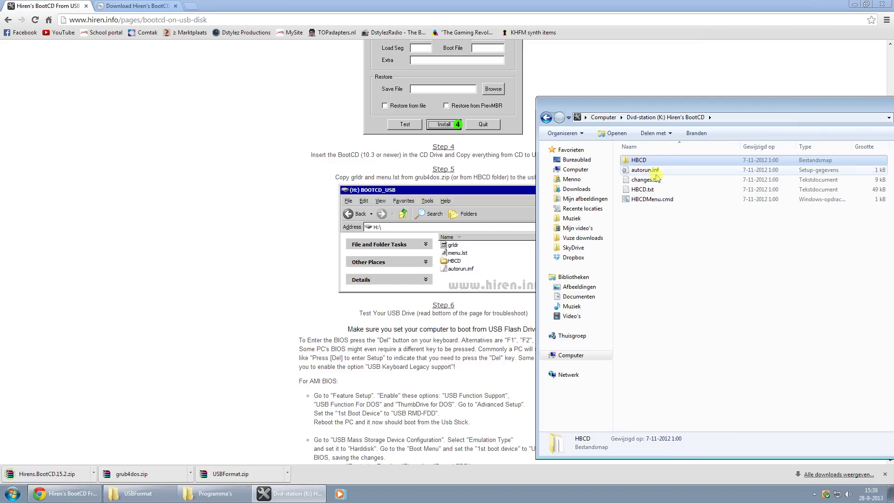
left_click(638, 171, "ctrl")
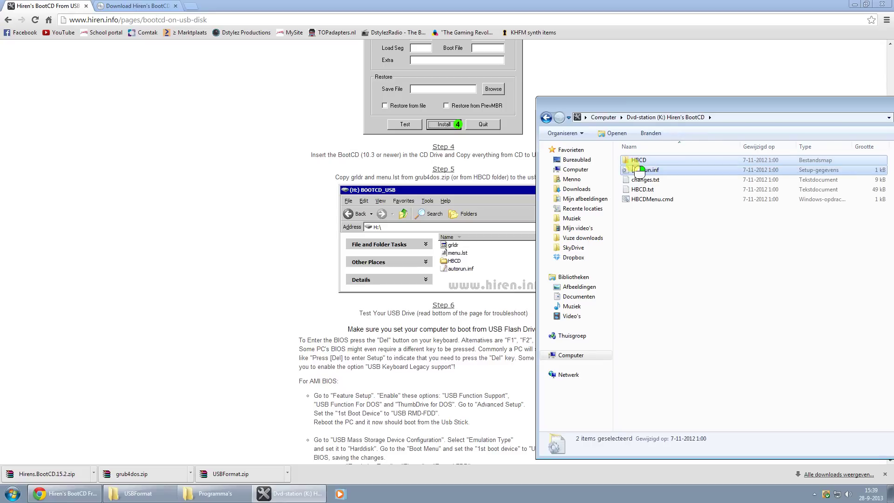
right_click(638, 171)
left_click(794, 326)
left_click_drag(848, 100, 746, 96)
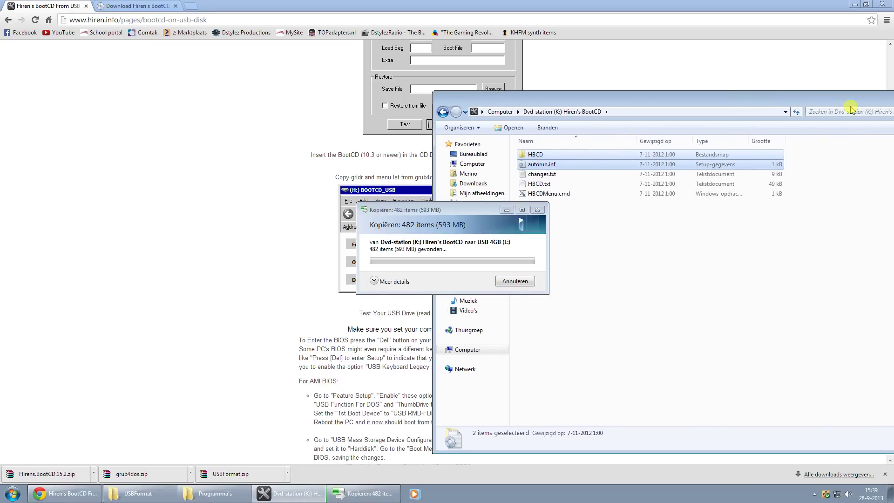
left_click_drag(852, 109, 657, 103)
left_click(758, 108)
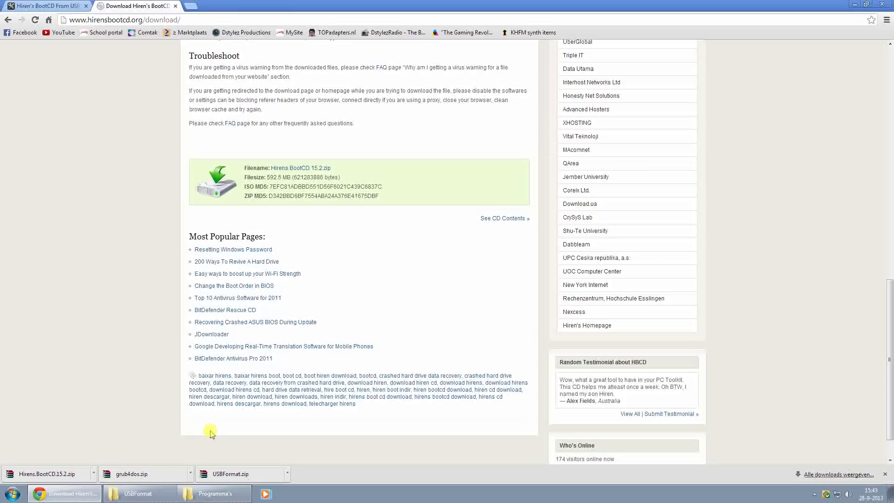
Eject USB 4GB (L:) with Safely Remove Hardware and check it returns as Hiren's BootCD (L:)
key("super+e")
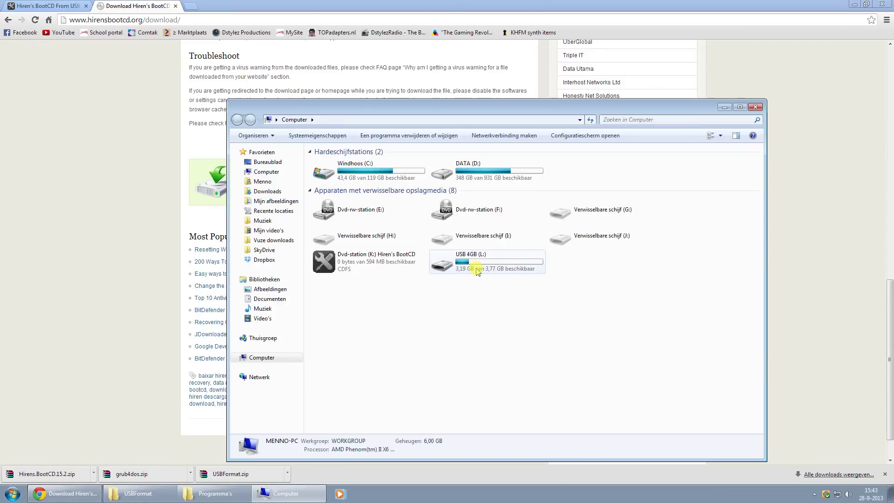
left_click(814, 494)
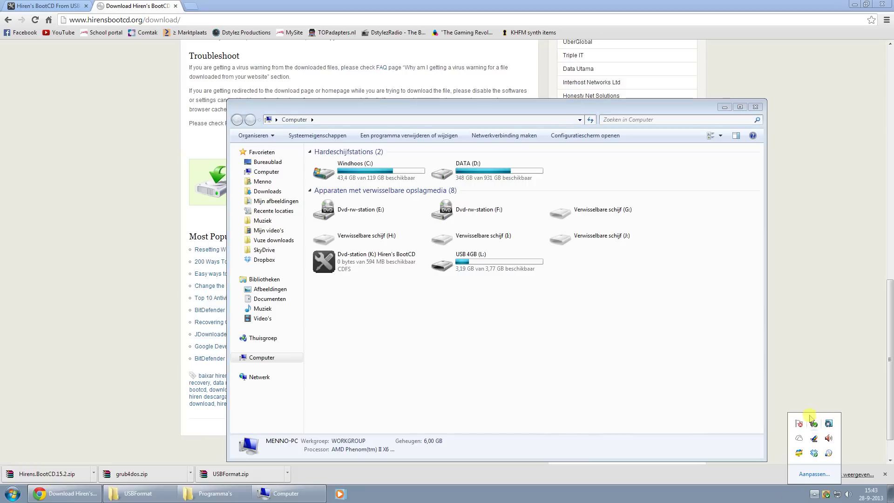
left_click(813, 424)
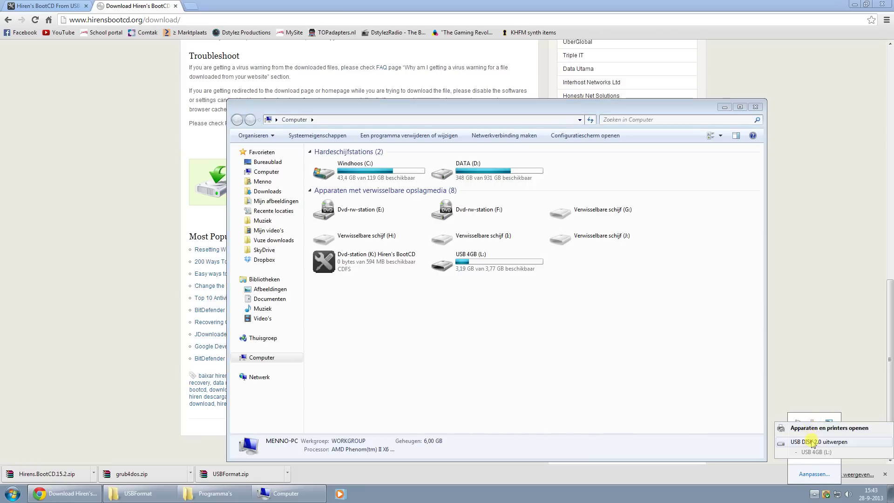
left_click(831, 436)
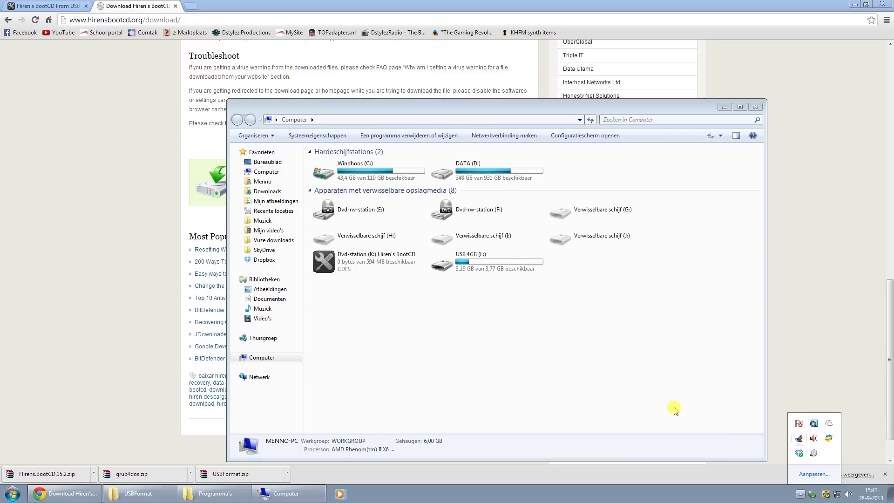
left_click(676, 337)
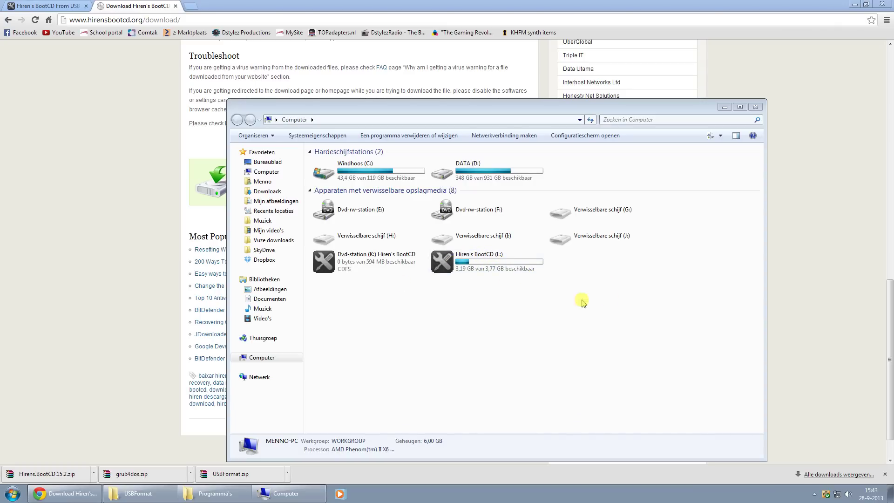
left_click(643, 283)
Close the Computer window listing the drives
left_click(756, 106)
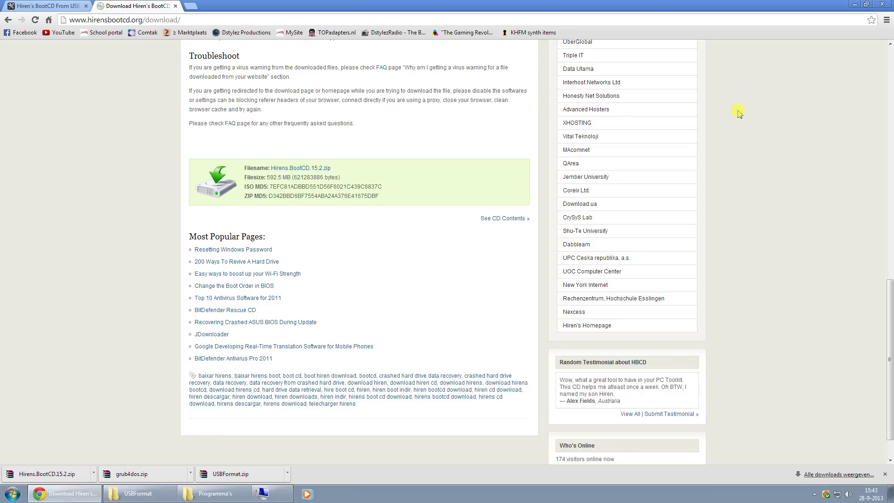